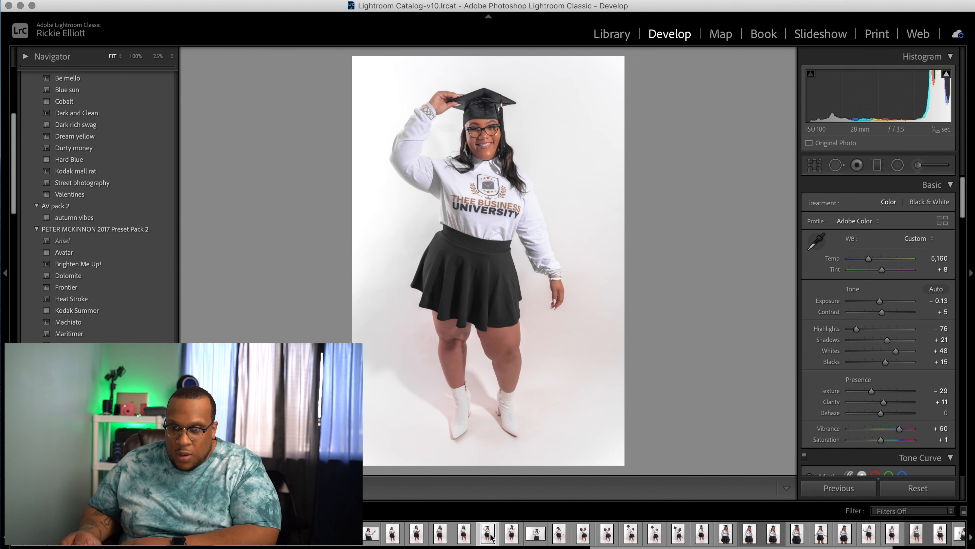
# Reset the graduation photo's develop settings and try the Valentines preset on it.
pyautogui.click(917, 488)
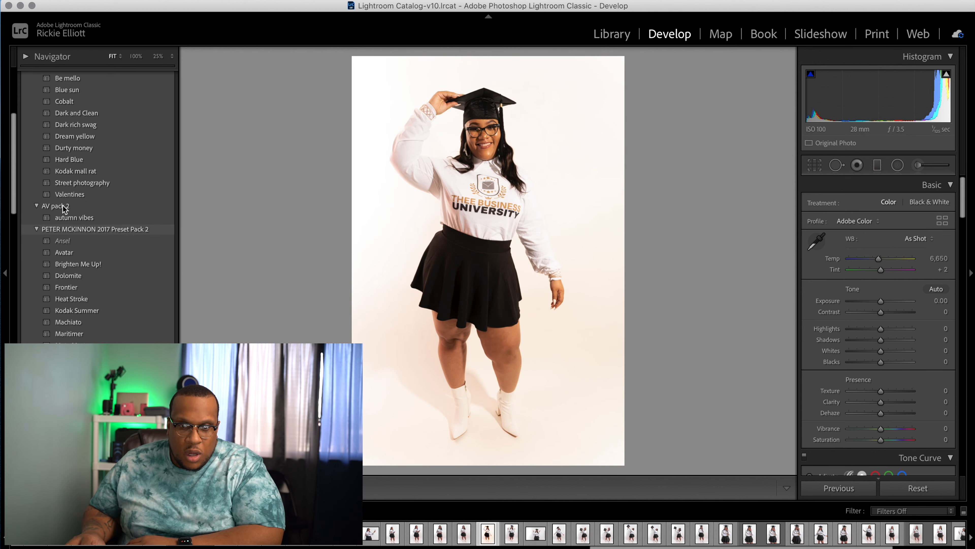
pyautogui.click(78, 195)
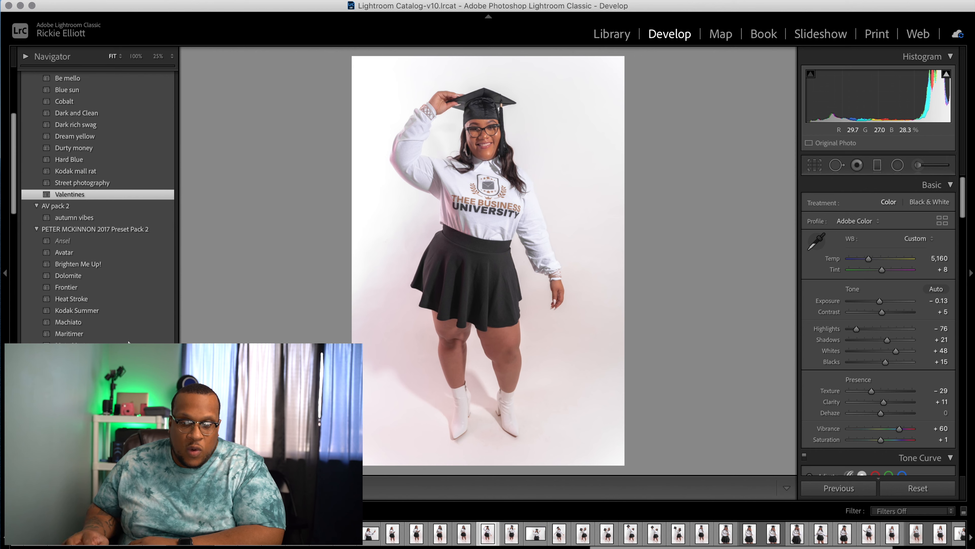
# Apply the nat1 user preset to the photo and set Blacks to −14.
pyautogui.scroll(-5, 98, 204)
pyautogui.scroll(-10, 98, 204)
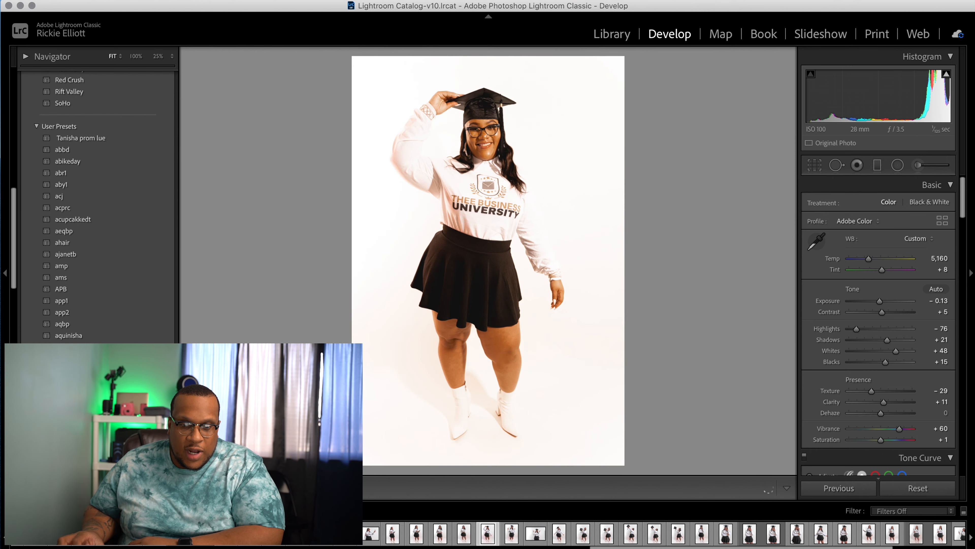
pyautogui.scroll(-10, 98, 204)
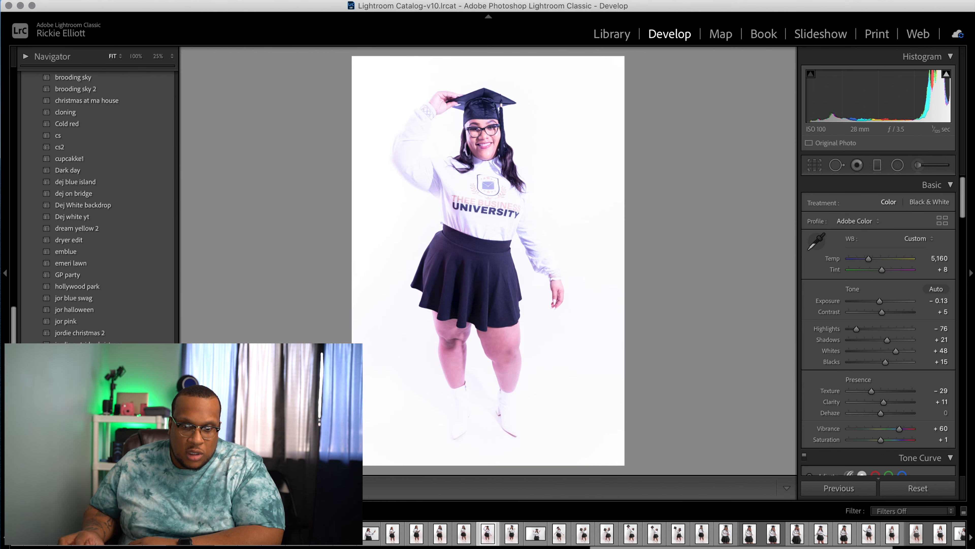
pyautogui.scroll(-2, 93, 285)
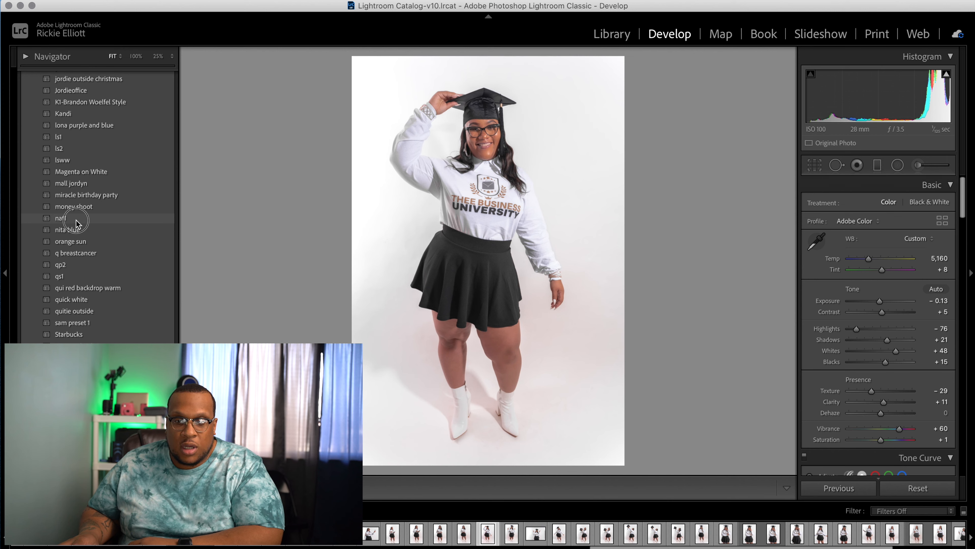
pyautogui.click(75, 220)
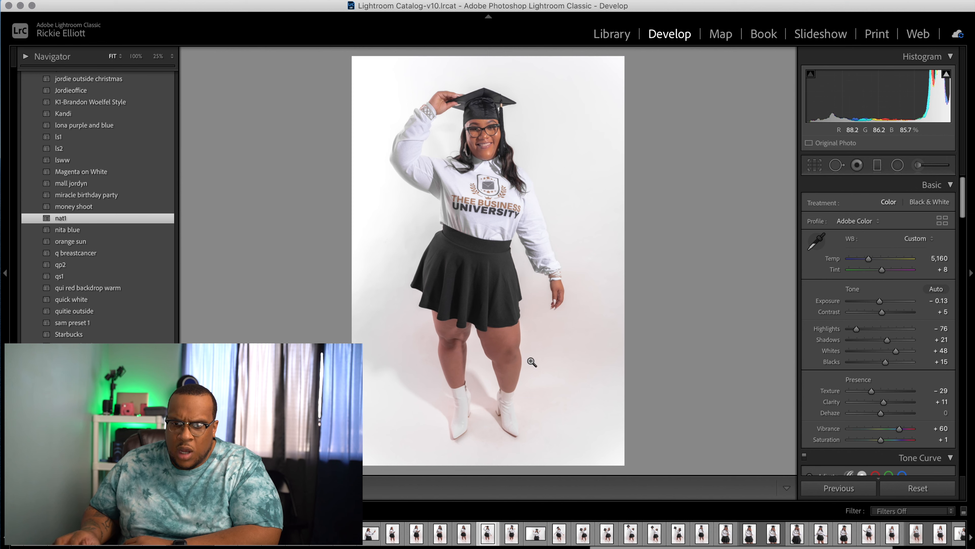
pyautogui.click(885, 362)
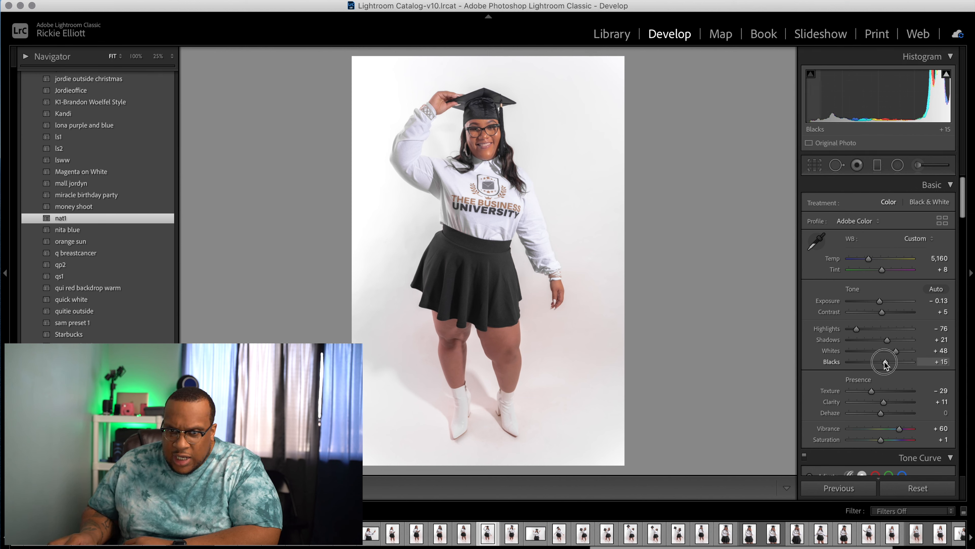
pyautogui.moveTo(885, 363); pyautogui.dragTo(876, 363)
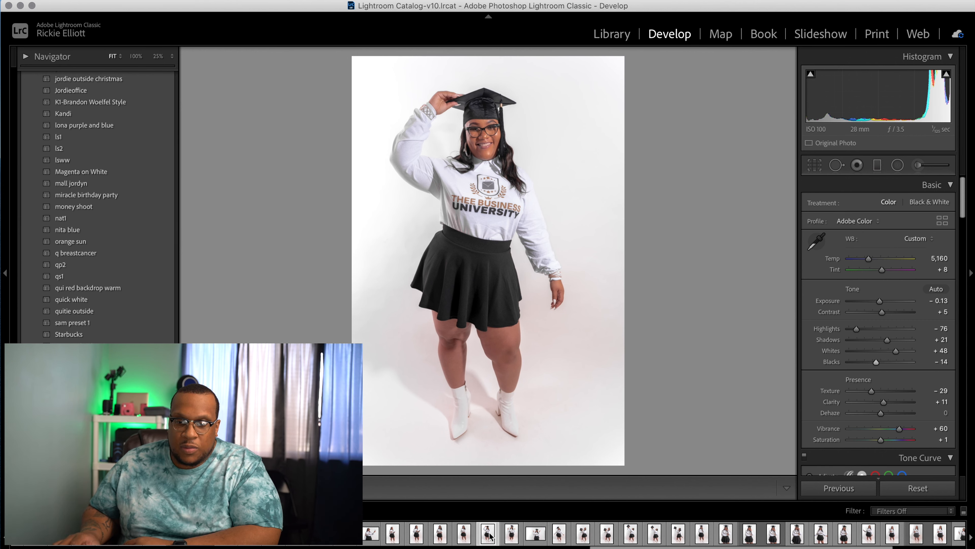
# Open the photo for editing in Adobe Photoshop 2021 and duplicate its Background layer.
pyautogui.rightClick(490, 535)
pyautogui.moveTo(557, 307)
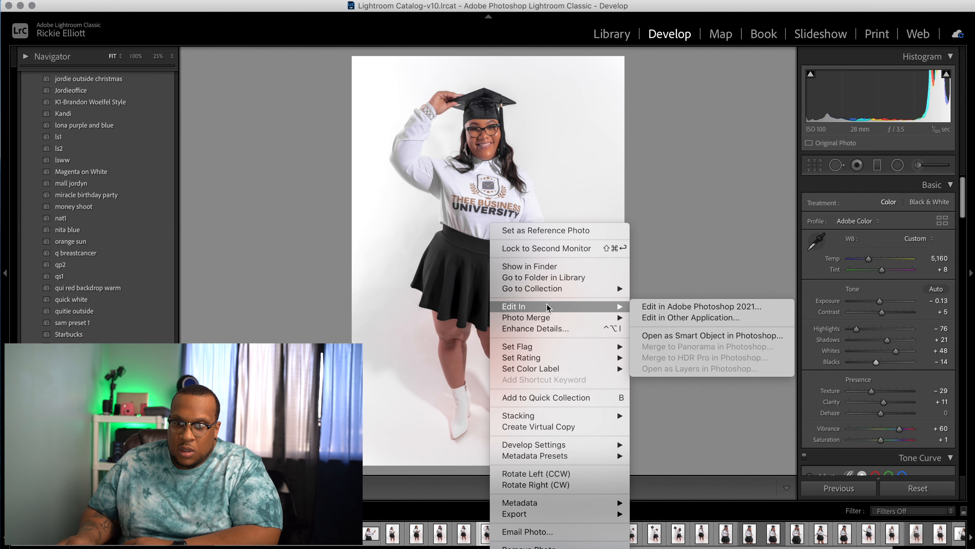
pyautogui.click(705, 308)
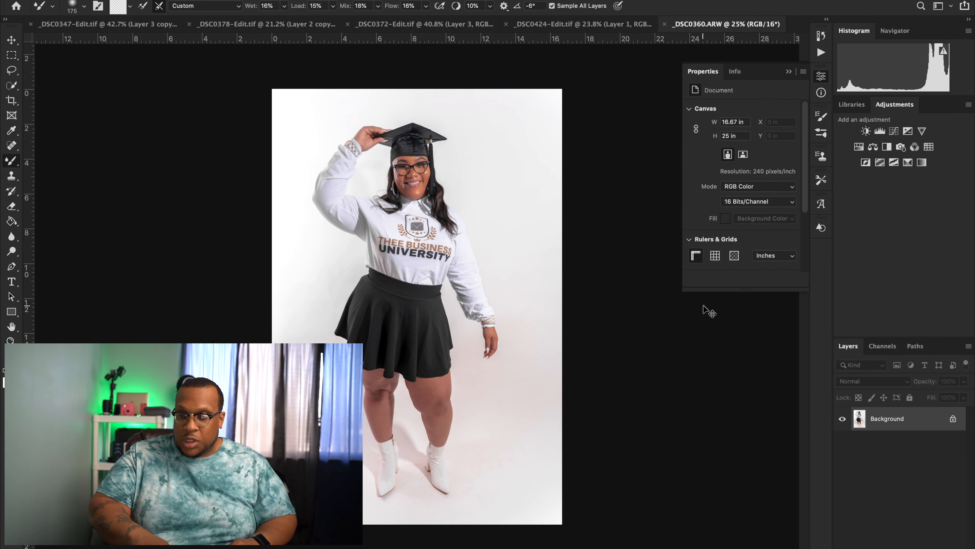
pyautogui.press('super+j')
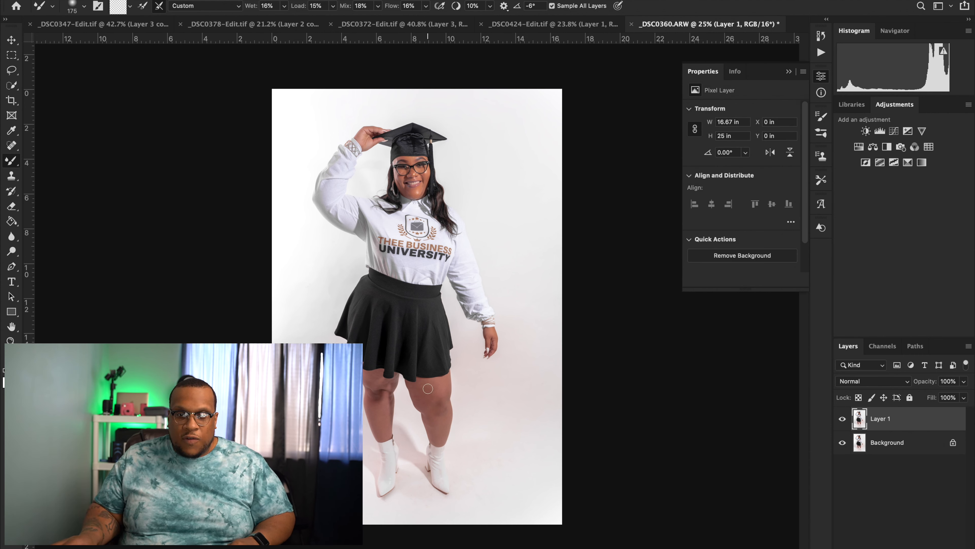
# Choose the Spot Healing Brush and examine the woman's face, outfit and legs for blemishes to retouch.
pyautogui.click(12, 146)
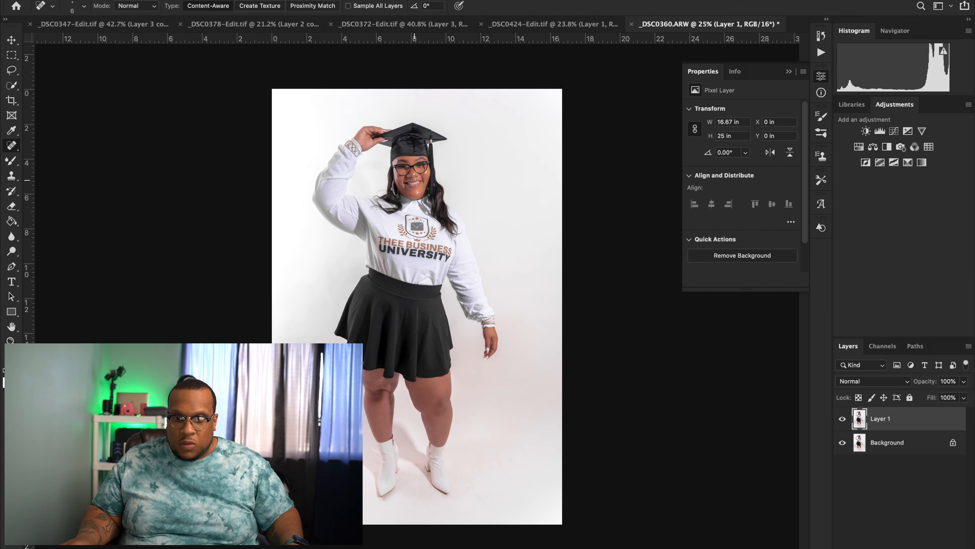
pyautogui.scroll(8, 414, 180)
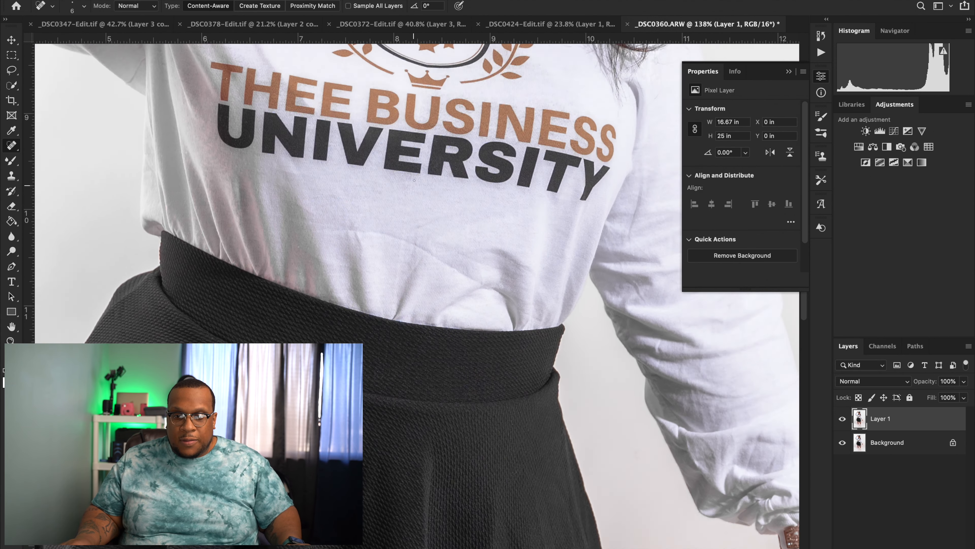
pyautogui.scroll(15, 414, 180)
pyautogui.scroll(5, 414, 180)
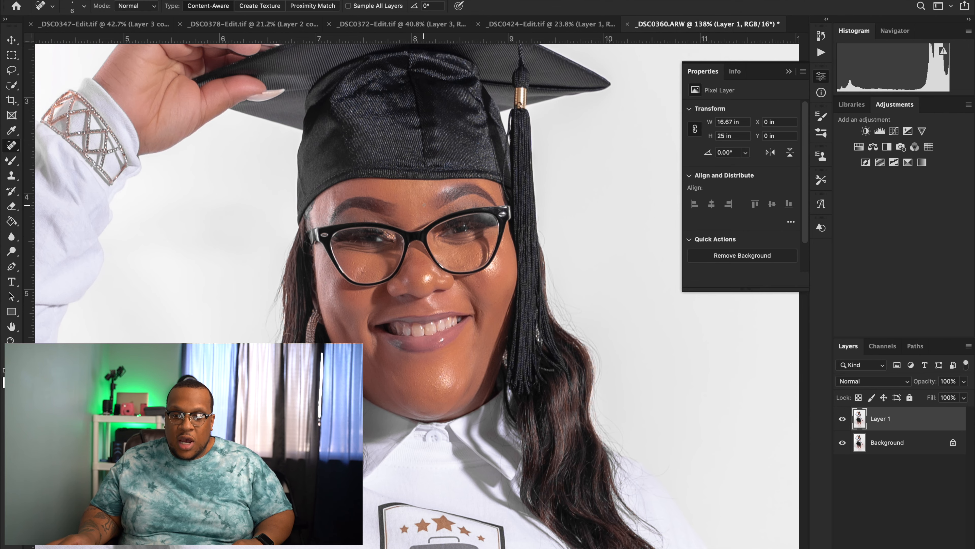
pyautogui.scroll(-15, 423, 205)
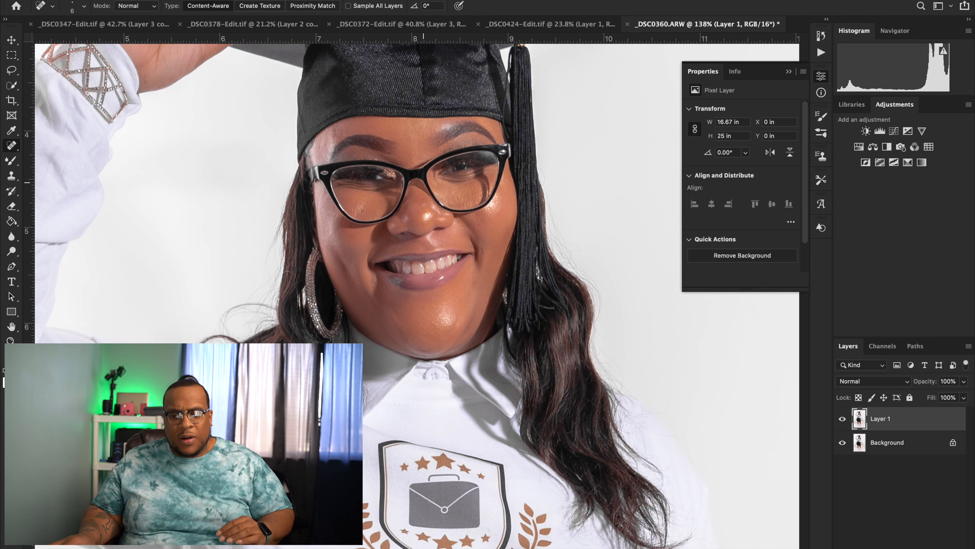
pyautogui.scroll(-20, 424, 205)
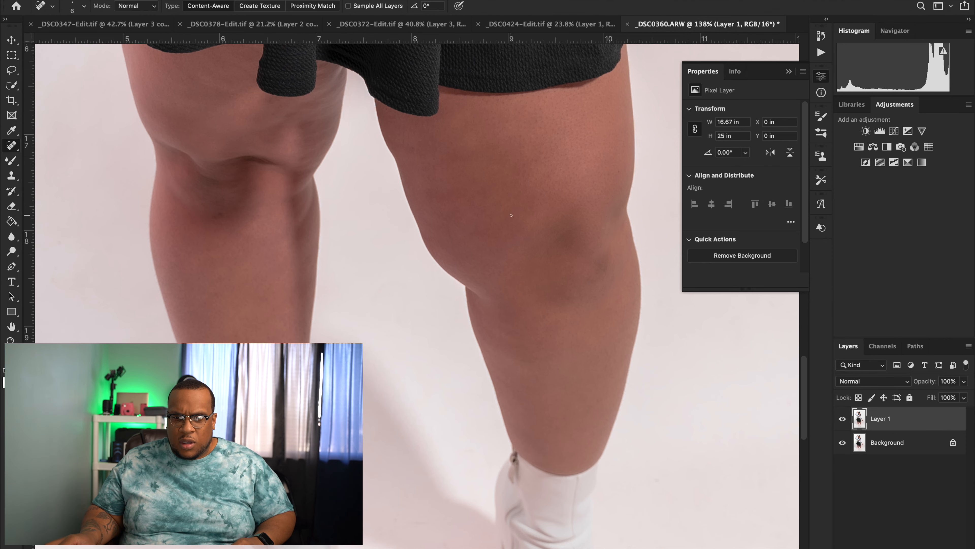
pyautogui.scroll(20, 307, 188)
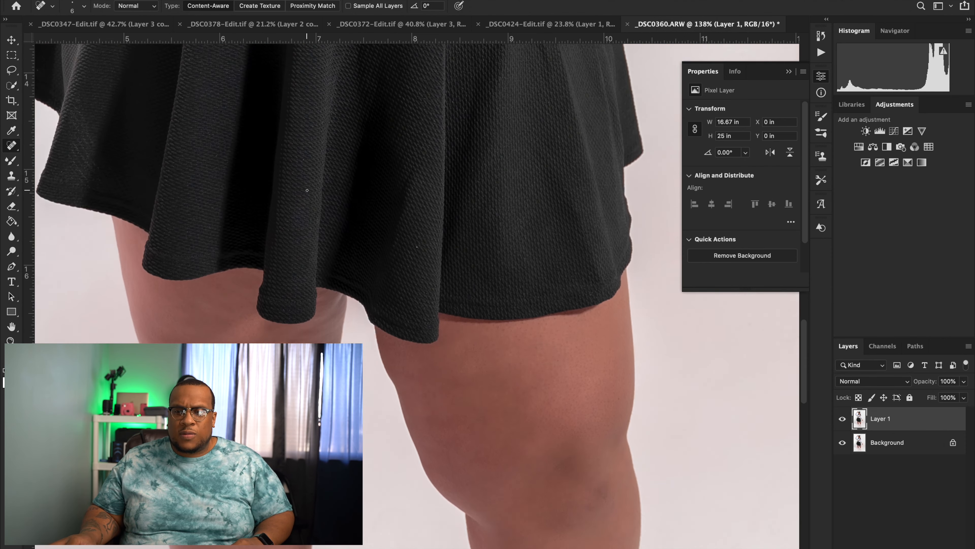
pyautogui.scroll(2, 307, 190)
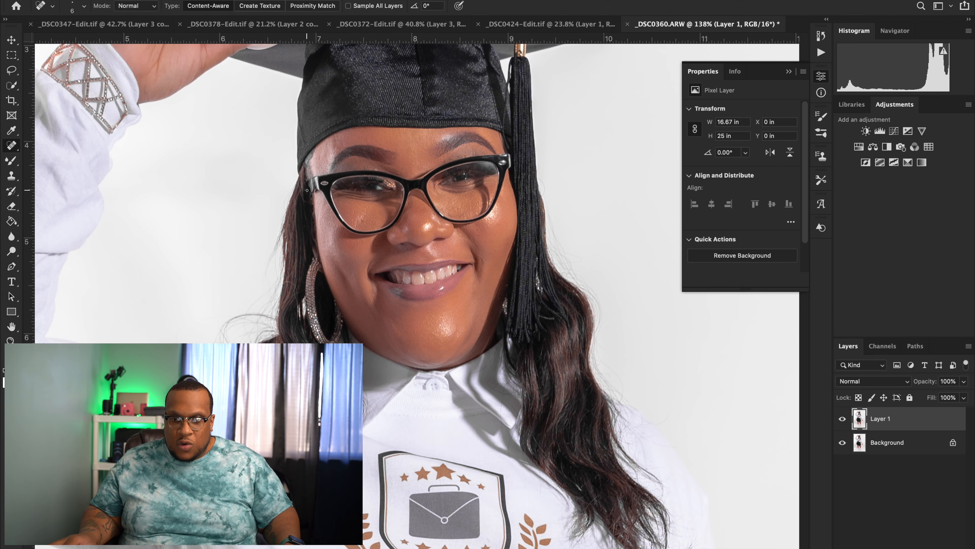
# Enlarge the Spot Healing Brush to 10 and heal the small bumps on the cheek behind the image's left eyeglass lens.
pyautogui.scroll(10, 307, 190)
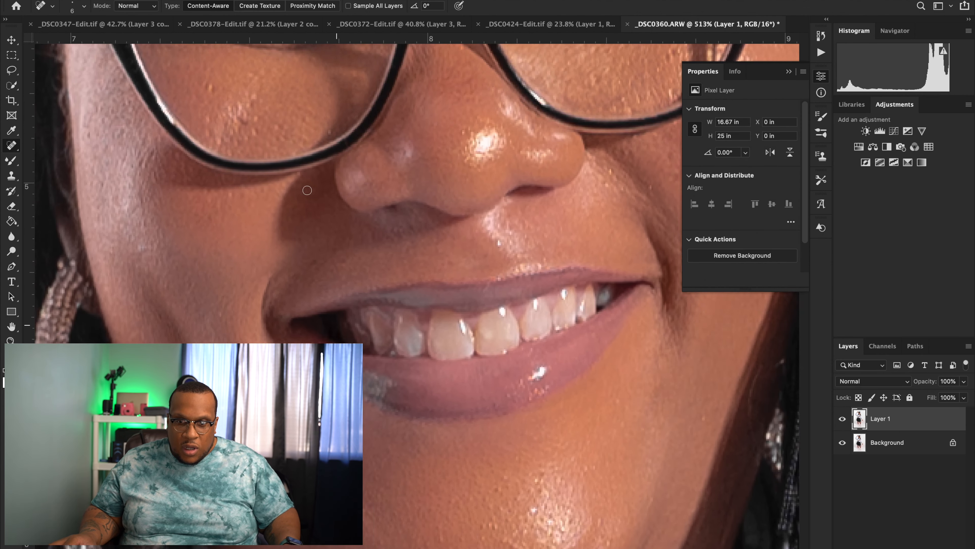
pyautogui.scroll(3, 307, 190)
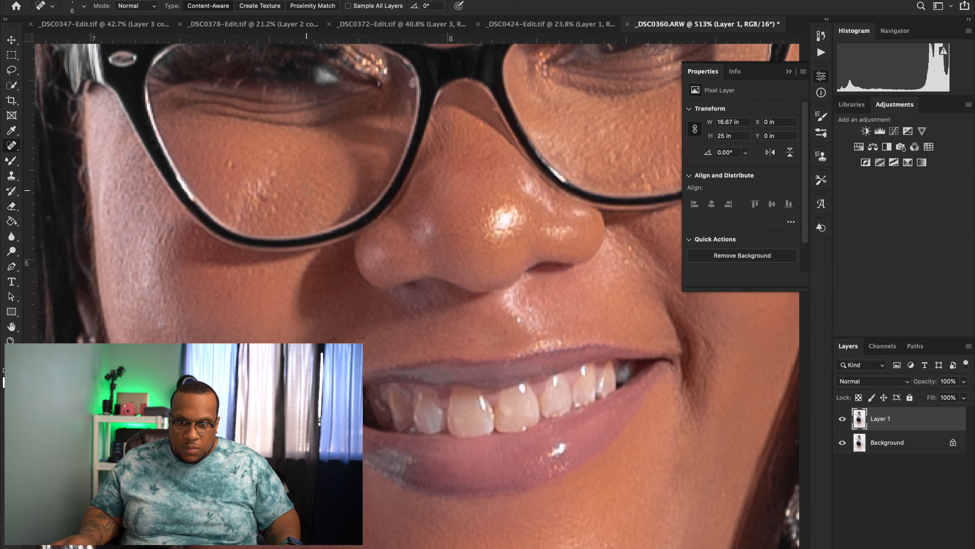
pyautogui.scroll(3, 308, 190)
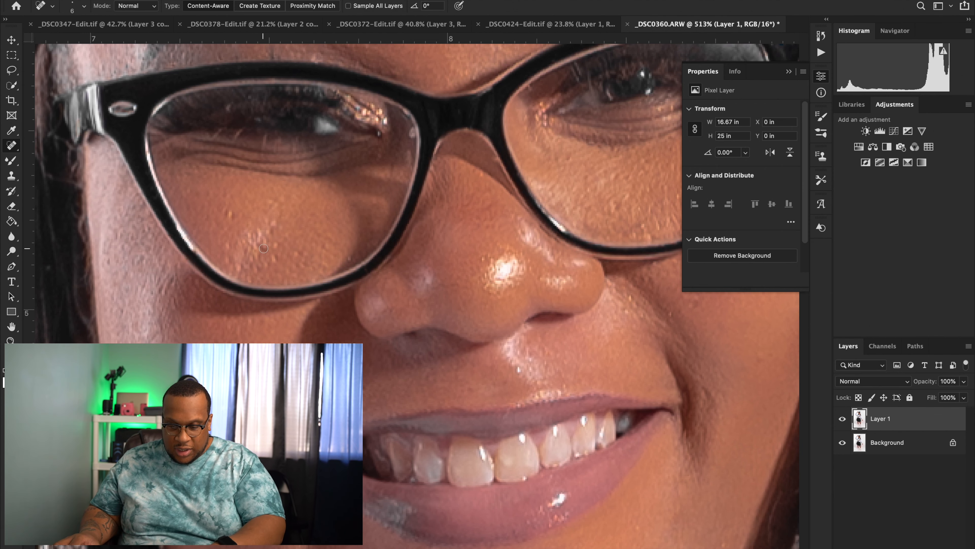
pyautogui.press(']')
pyautogui.press(']')
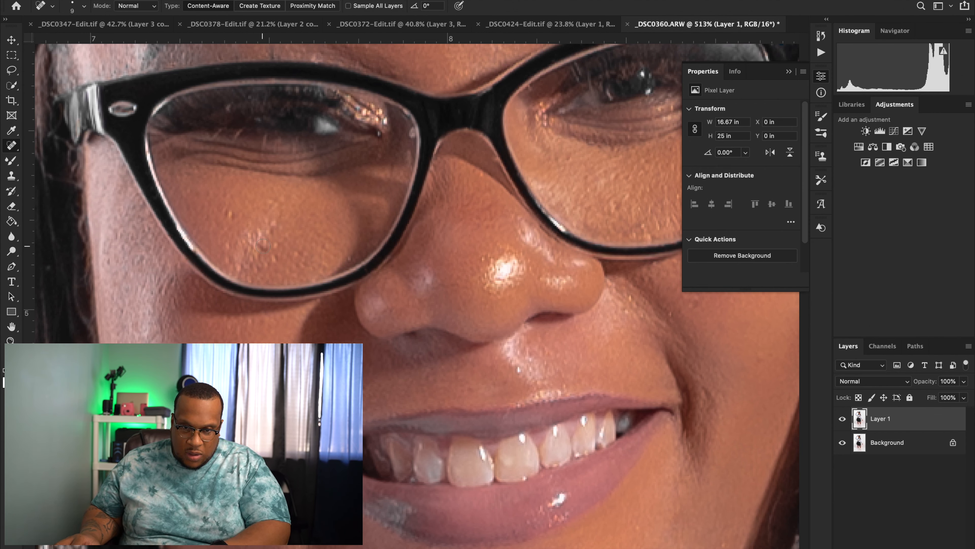
pyautogui.click(263, 247)
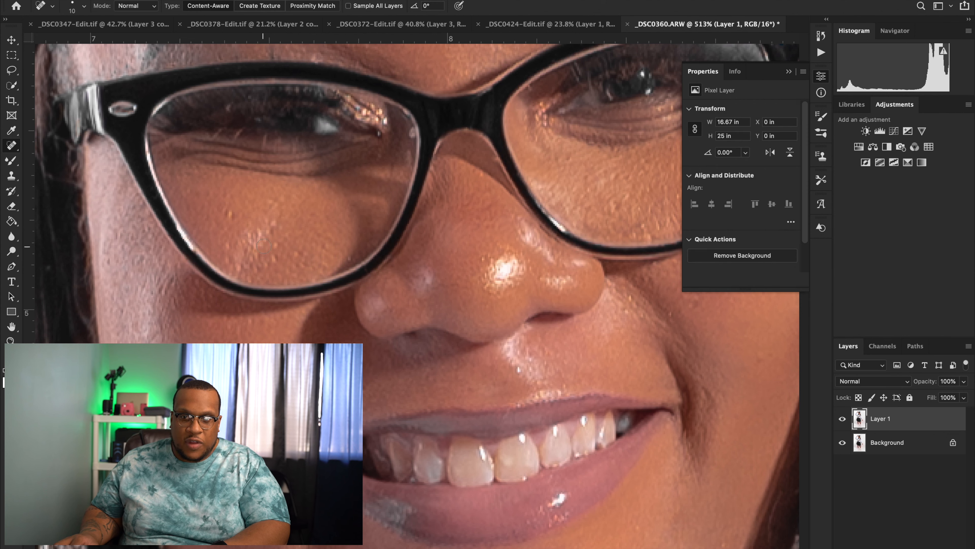
pyautogui.click(273, 232)
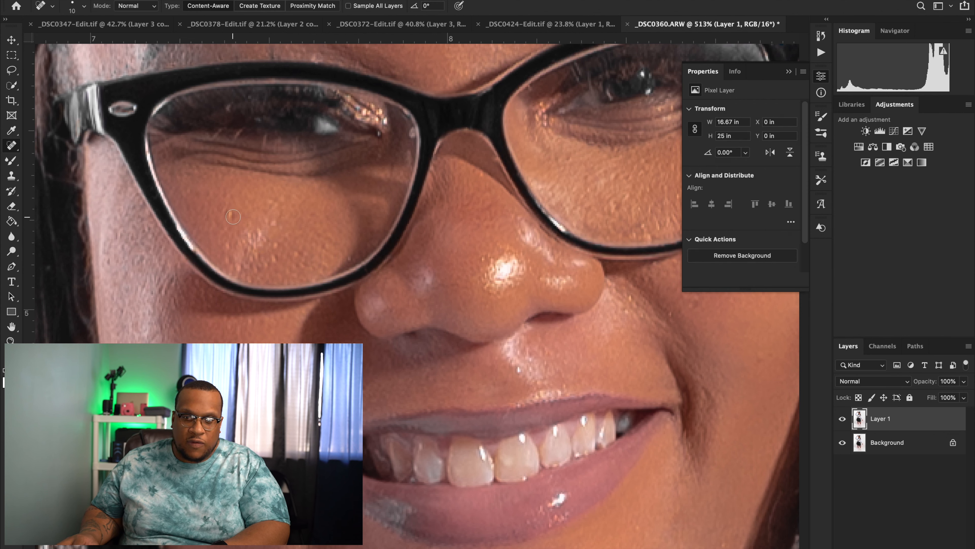
pyautogui.click(232, 216)
pyautogui.click(278, 260)
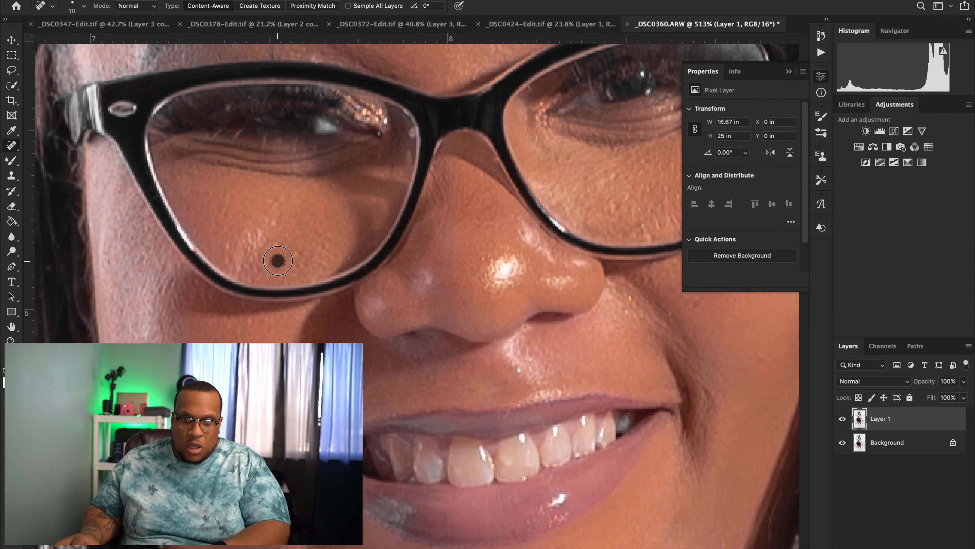
pyautogui.click(259, 256)
pyautogui.click(273, 248)
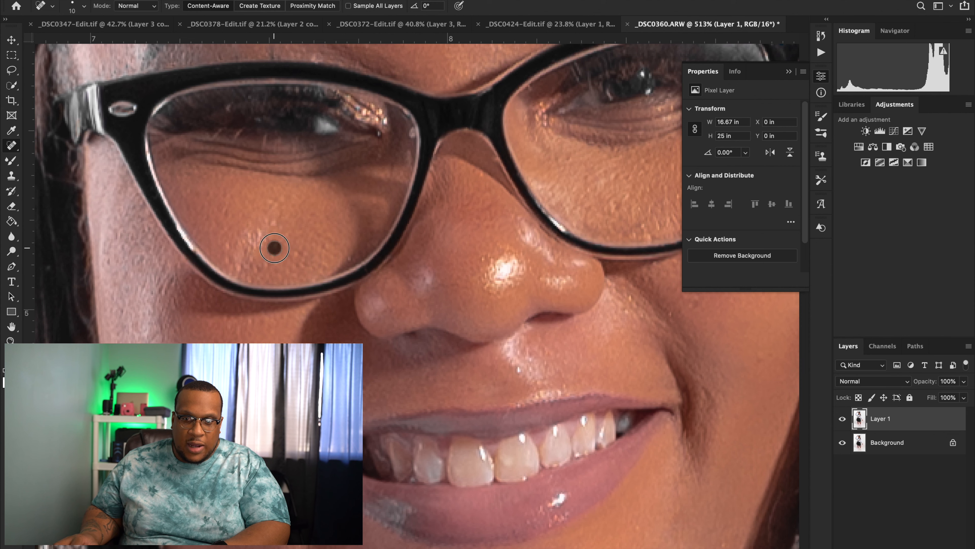
pyautogui.click(311, 257)
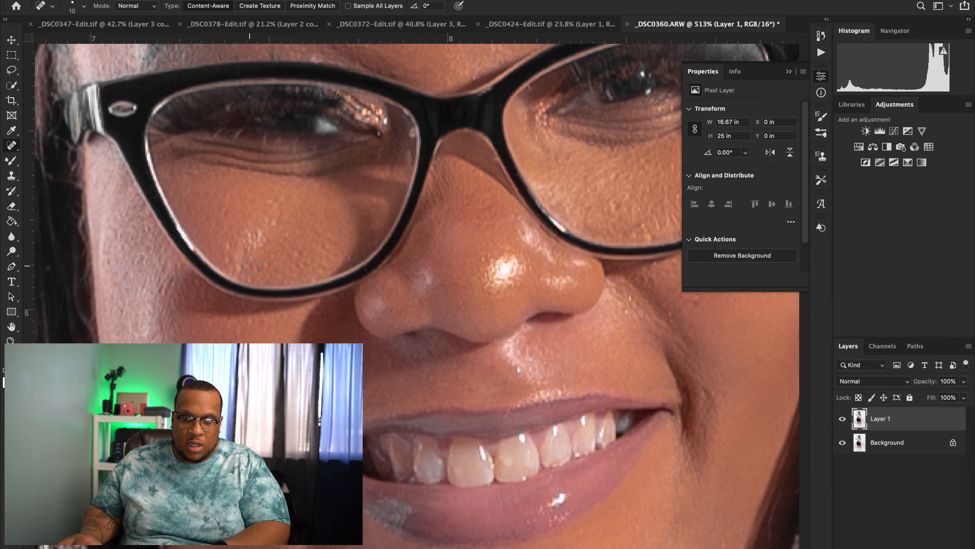
pyautogui.click(237, 267)
pyautogui.click(230, 245)
pyautogui.click(233, 257)
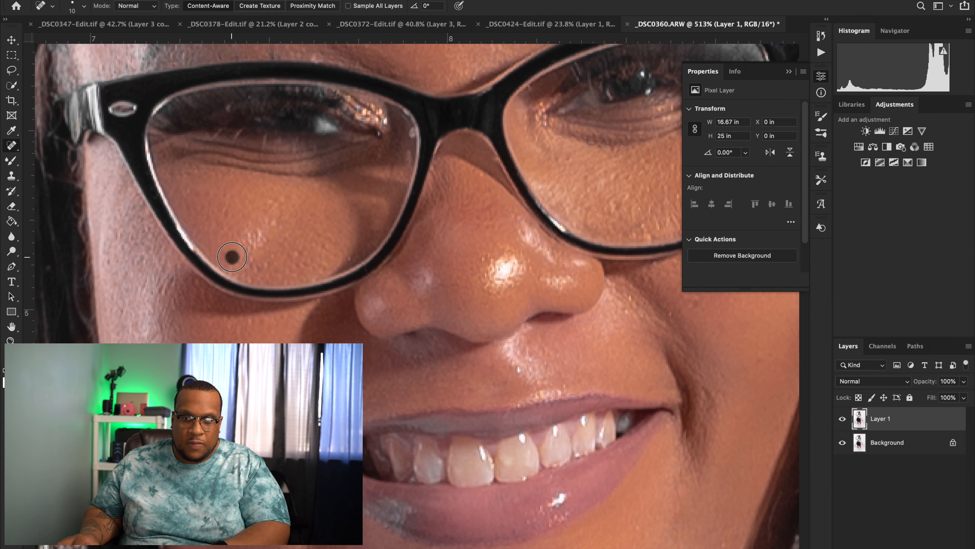
# Spot-heal the small bumps under the eye behind the image's right eyeglass lens with a brush size of 9.
pyautogui.hscroll(5, 337, 235)
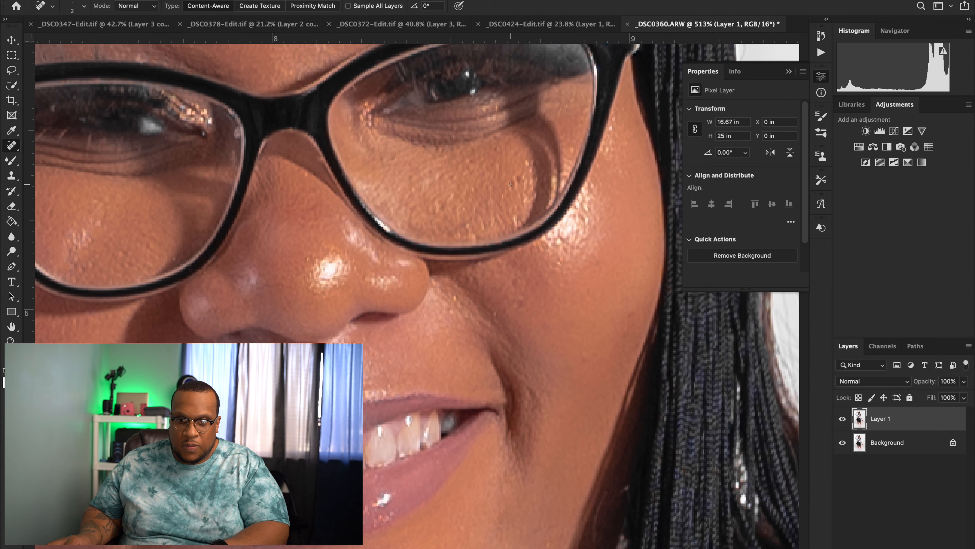
pyautogui.click(511, 183)
pyautogui.press(']')
pyautogui.click(517, 179)
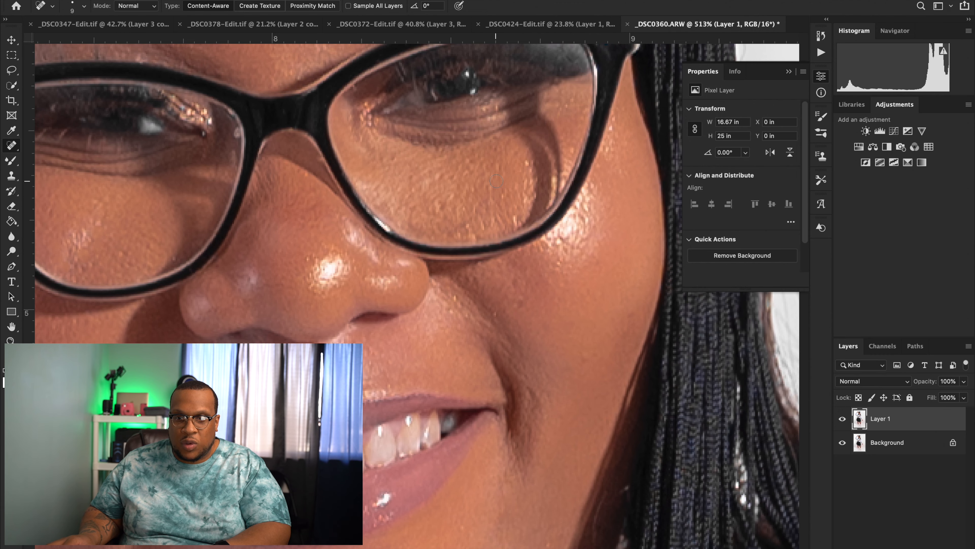
# Examine the forehead, cheeks and chin up close for remaining blemishes, then check the whole upper body.
pyautogui.scroll(10, 496, 181)
pyautogui.hscroll(-5, 496, 180)
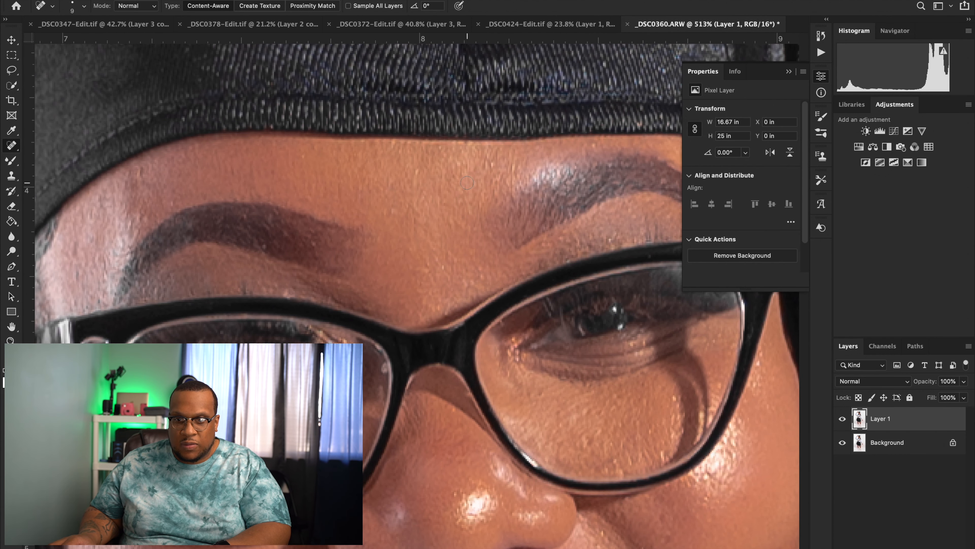
pyautogui.scroll(-15, 465, 183)
pyautogui.hscroll(6, 465, 183)
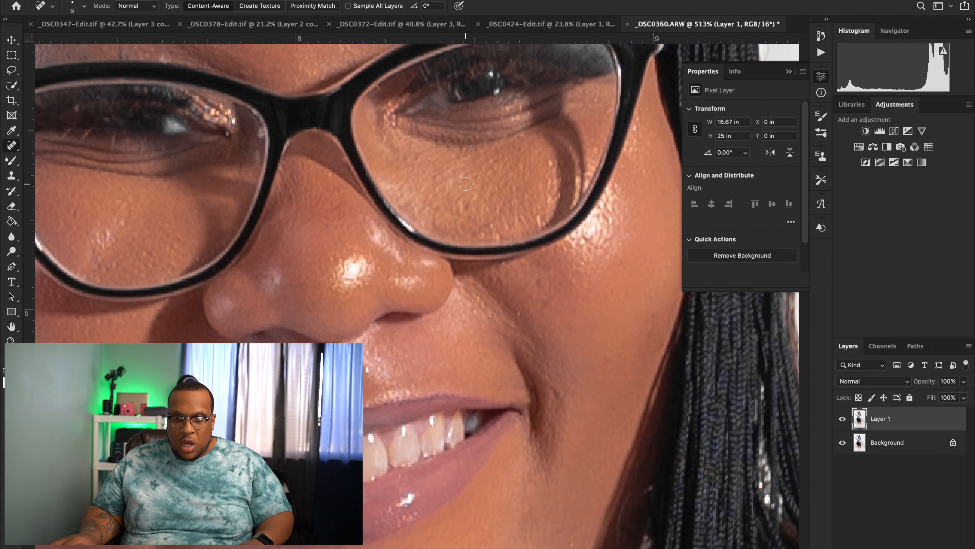
pyautogui.scroll(-12, 465, 184)
pyautogui.hscroll(-2, 466, 184)
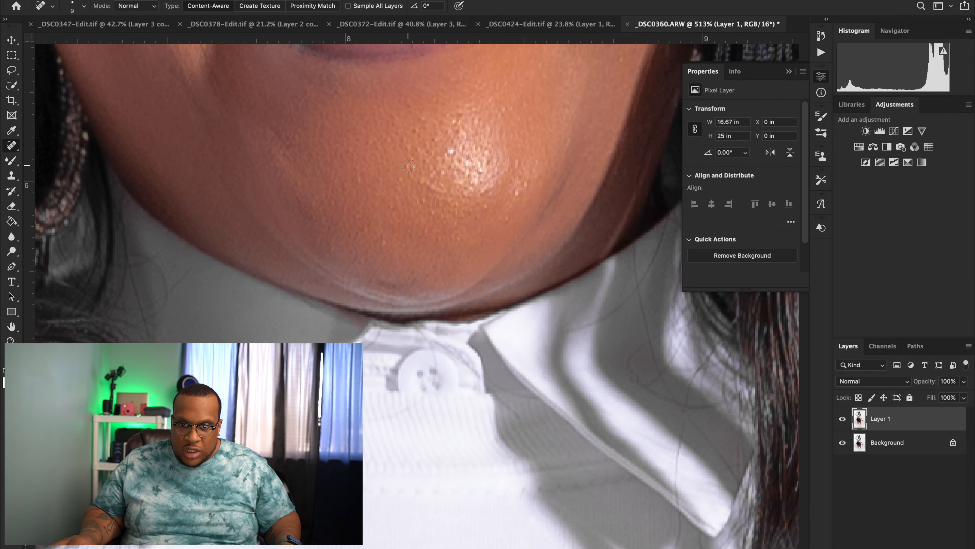
pyautogui.scroll(-12, 431, 188)
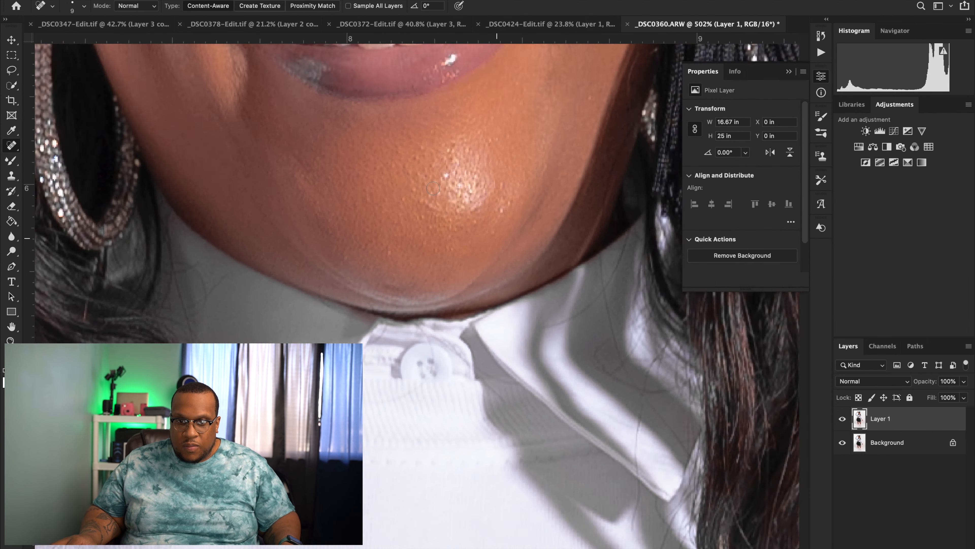
pyautogui.scroll(-3, 433, 188)
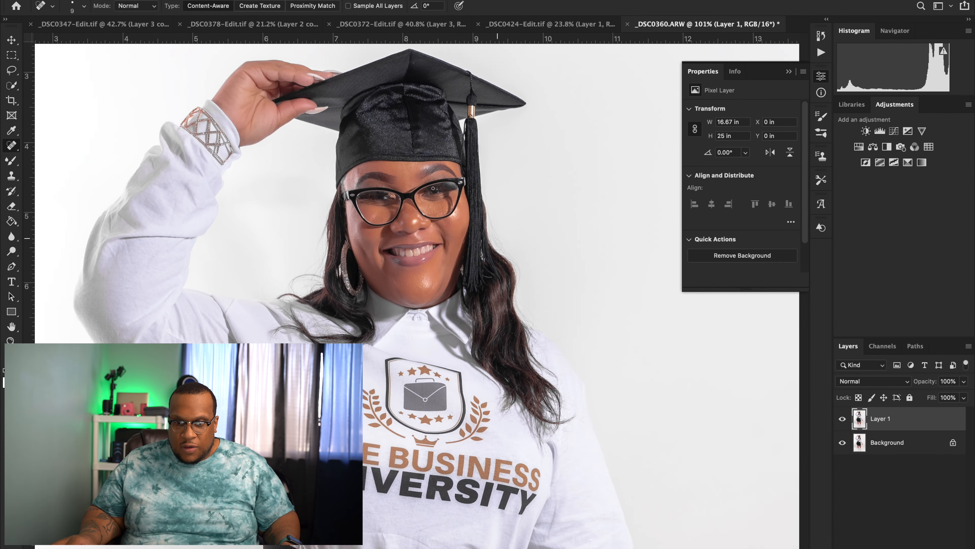
# Rename the retouched duplicate layer as skin repair.
pyautogui.scroll(-2, 432, 188)
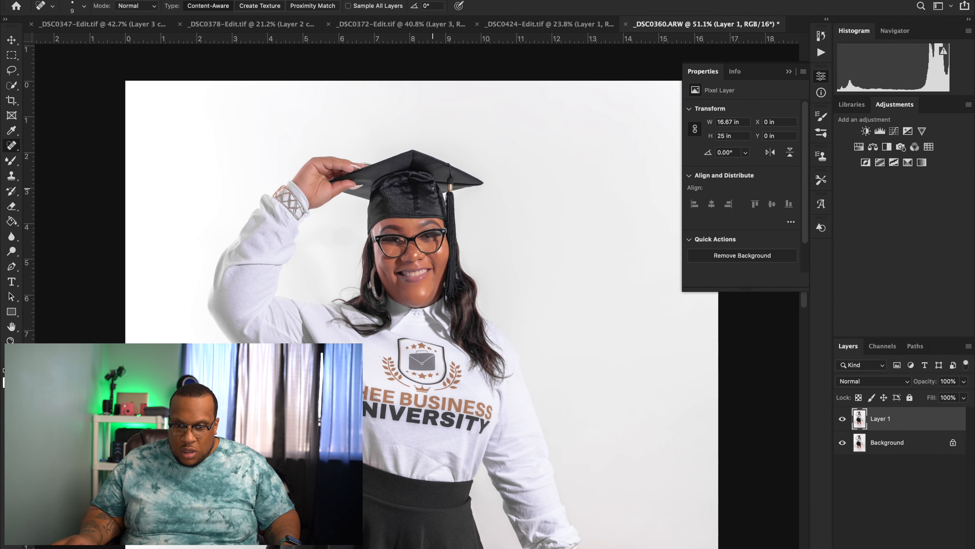
pyautogui.scroll(-5, 433, 188)
pyautogui.scroll(4, 433, 188)
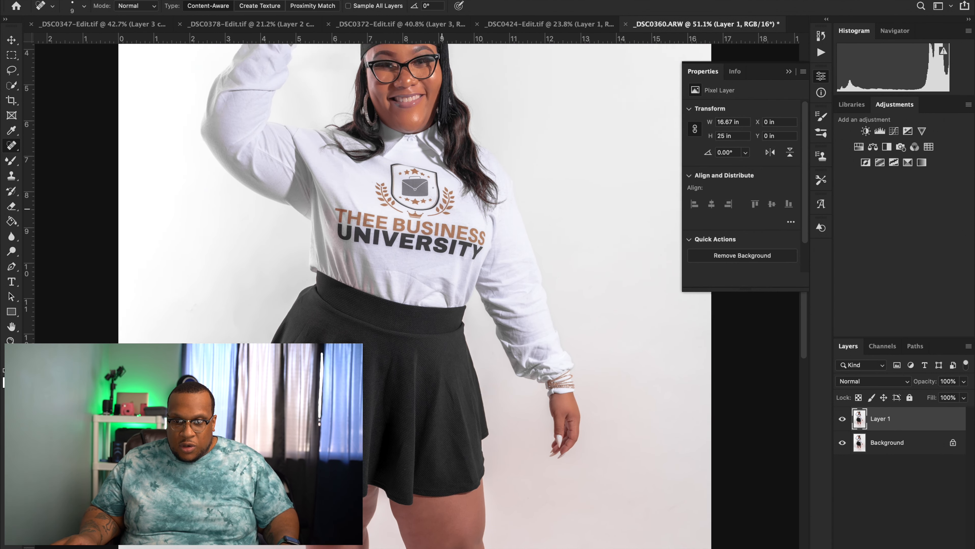
pyautogui.scroll(-1, 433, 188)
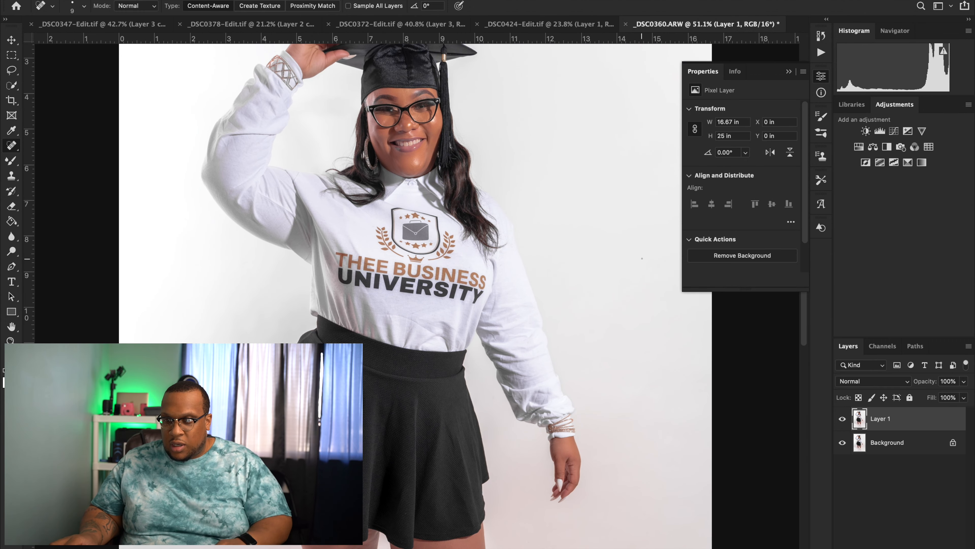
pyautogui.doubleClick(888, 420)
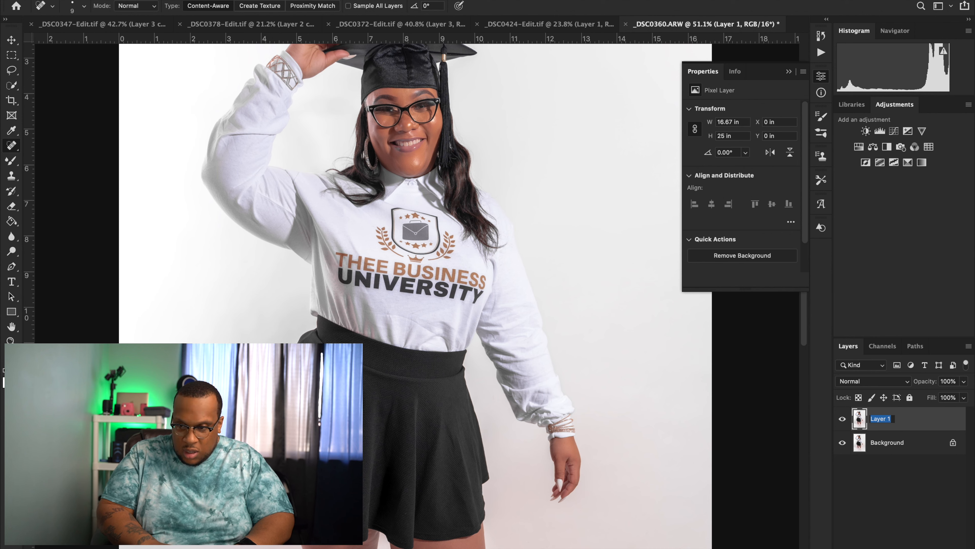
pyautogui.write('skin repair')
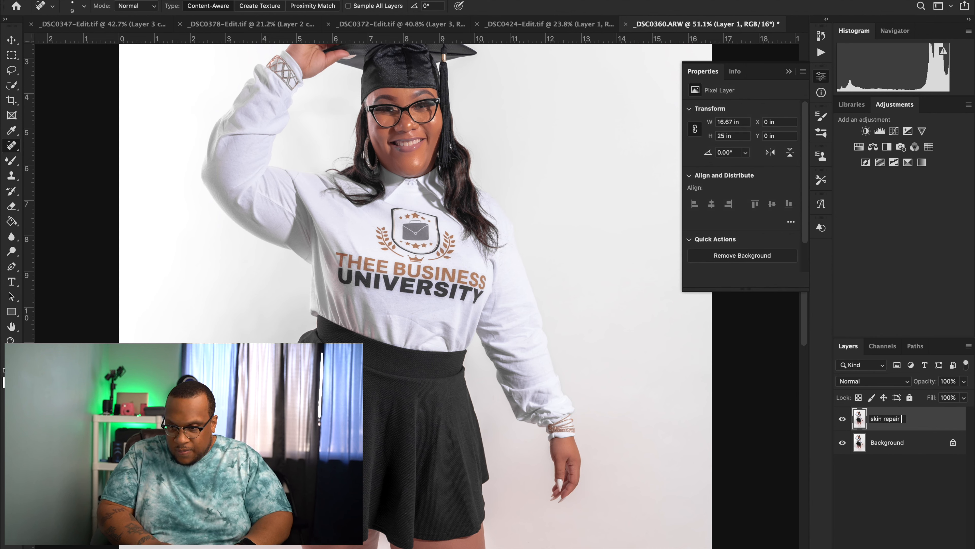
pyautogui.press('Return')
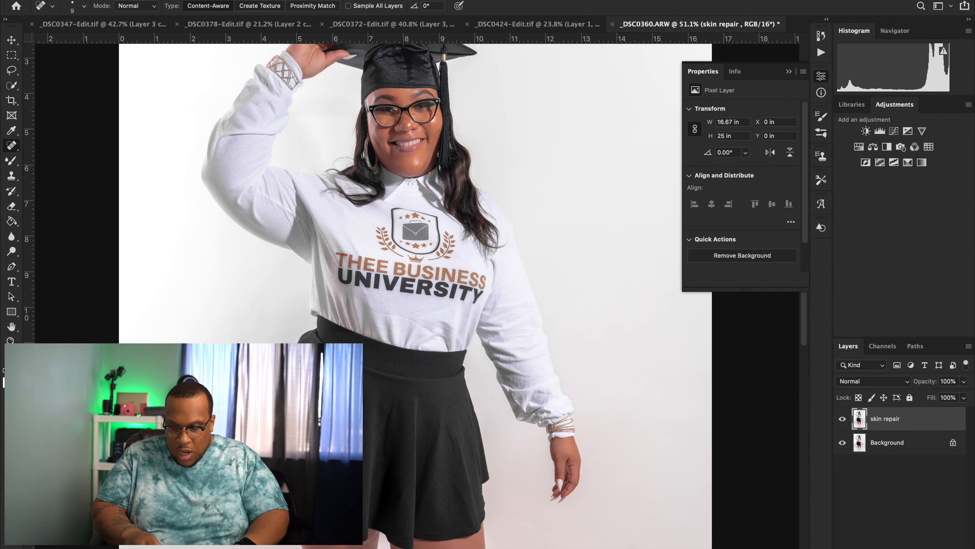
# Duplicate the skin repair layer and rename the copy as hair repair.
pyautogui.press('super+j')
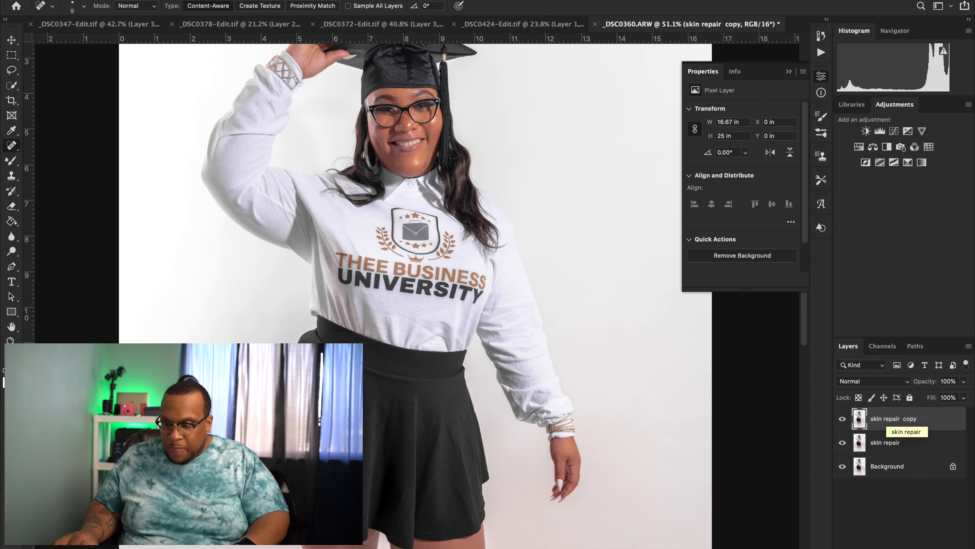
pyautogui.doubleClick(896, 418)
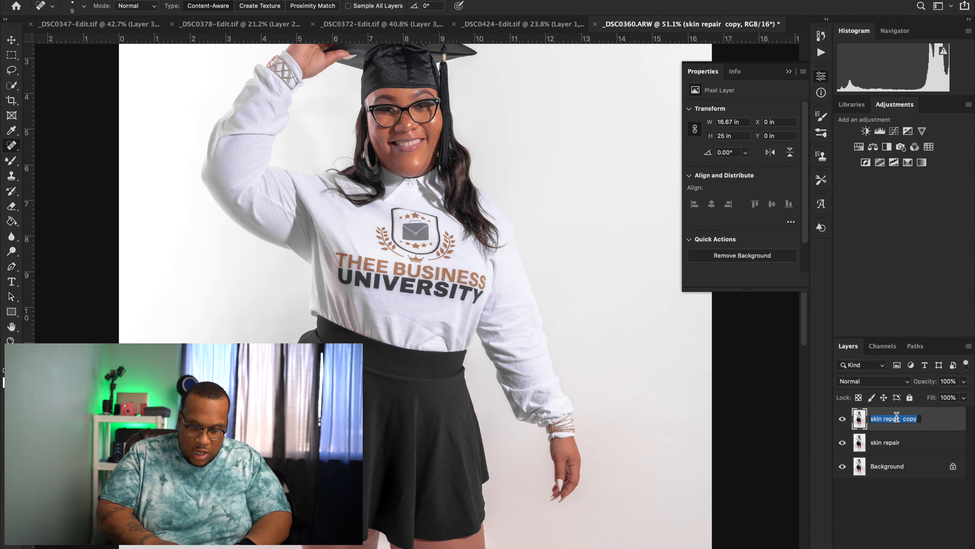
pyautogui.write('hair')
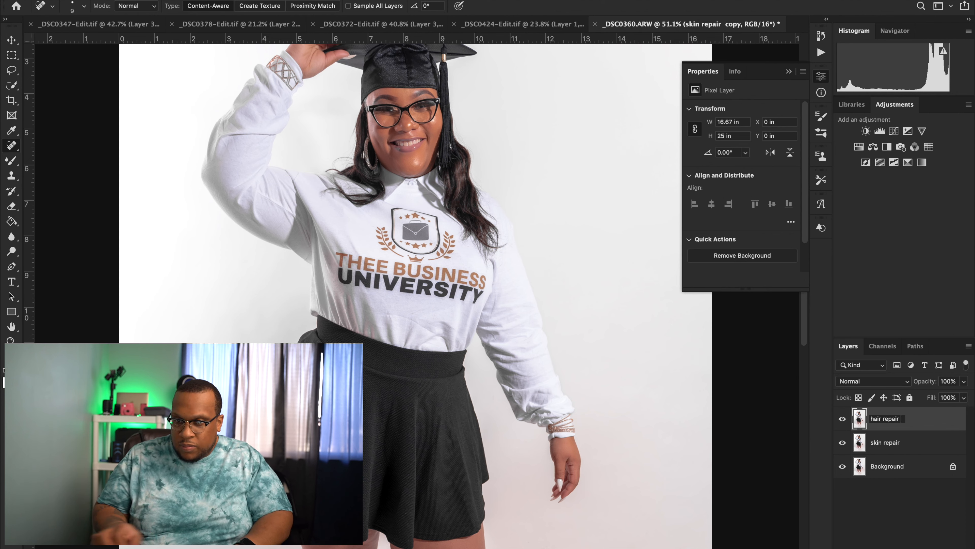
pyautogui.press('Return')
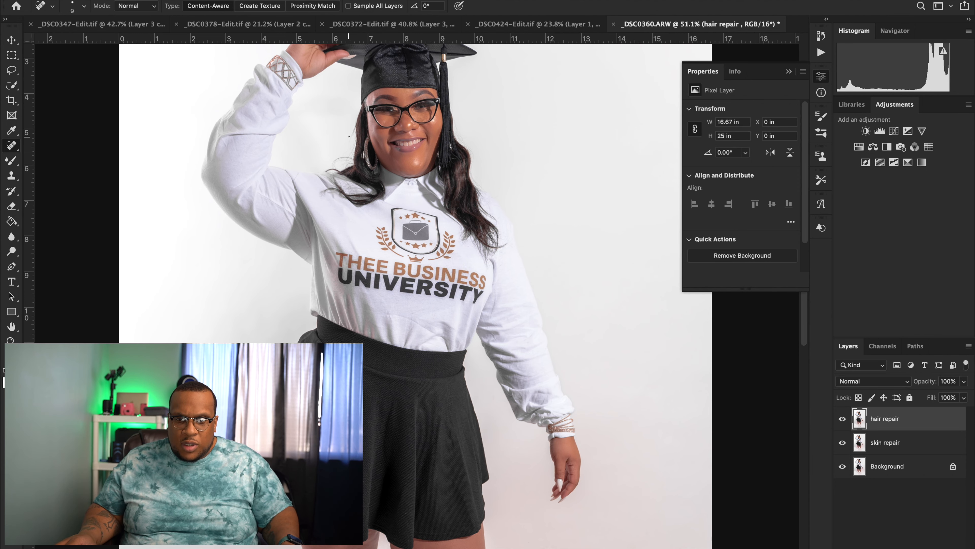
# Spot-heal the flyaway hairs against the backdrop beside the hair on the image's left, near the hoop earring.
pyautogui.scroll(5, 349, 136)
pyautogui.scroll(5, 348, 136)
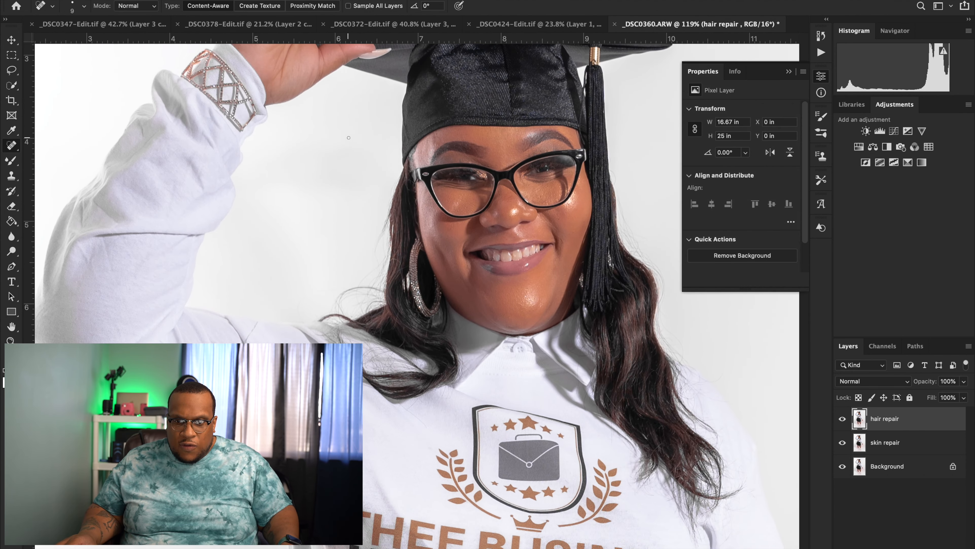
pyautogui.scroll(5, 349, 137)
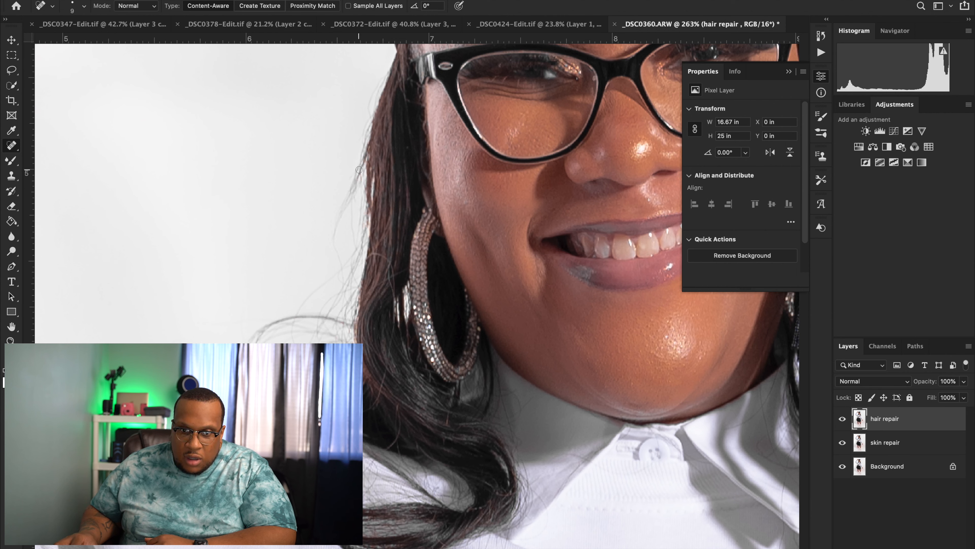
pyautogui.moveTo(359, 170); pyautogui.dragTo(335, 252)
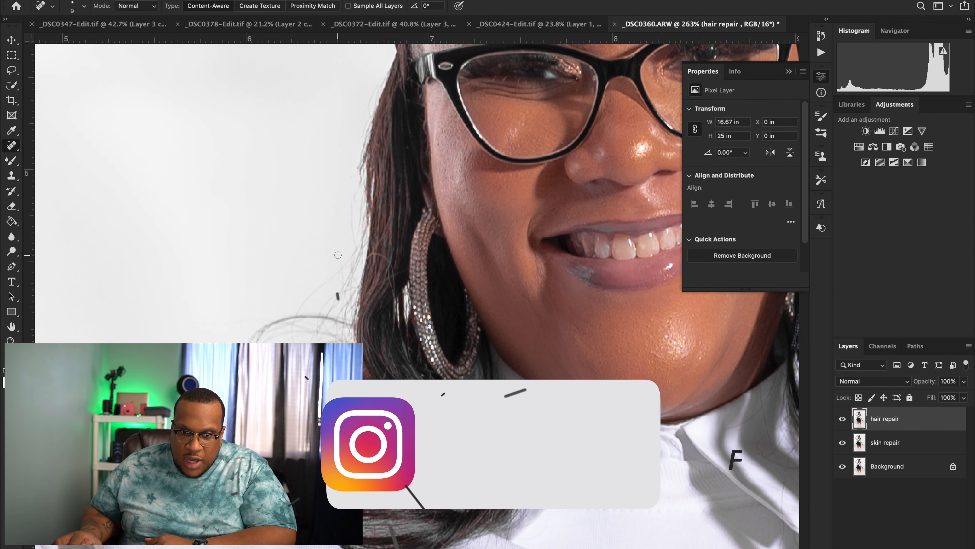
pyautogui.moveTo(360, 189); pyautogui.dragTo(347, 242)
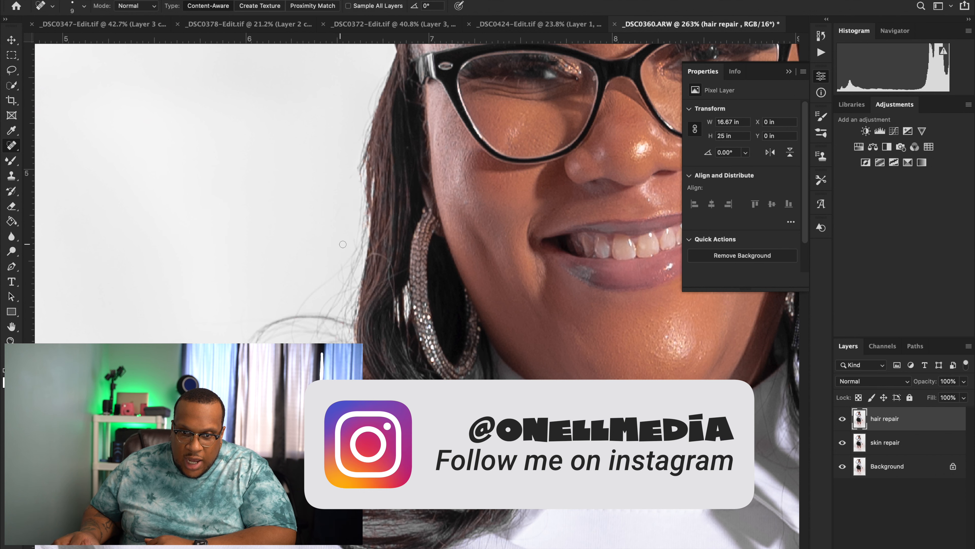
pyautogui.moveTo(346, 258); pyautogui.dragTo(300, 309)
pyautogui.moveTo(350, 250); pyautogui.dragTo(329, 279)
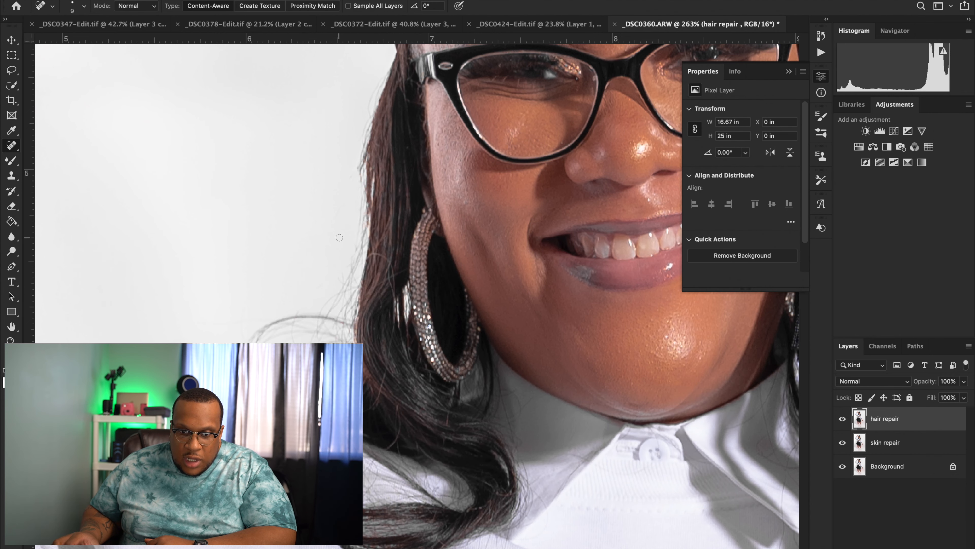
# Spot-heal the stray hairs against the backdrop beside the cap's tassel on the image's right.
pyautogui.scroll(-2, 339, 237)
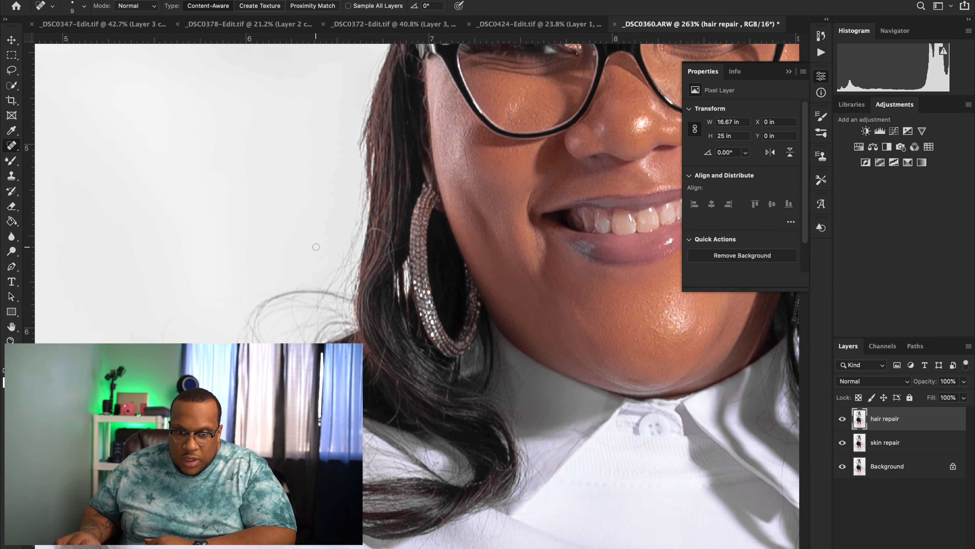
pyautogui.hscroll(5, 317, 248)
pyautogui.hscroll(8, 316, 247)
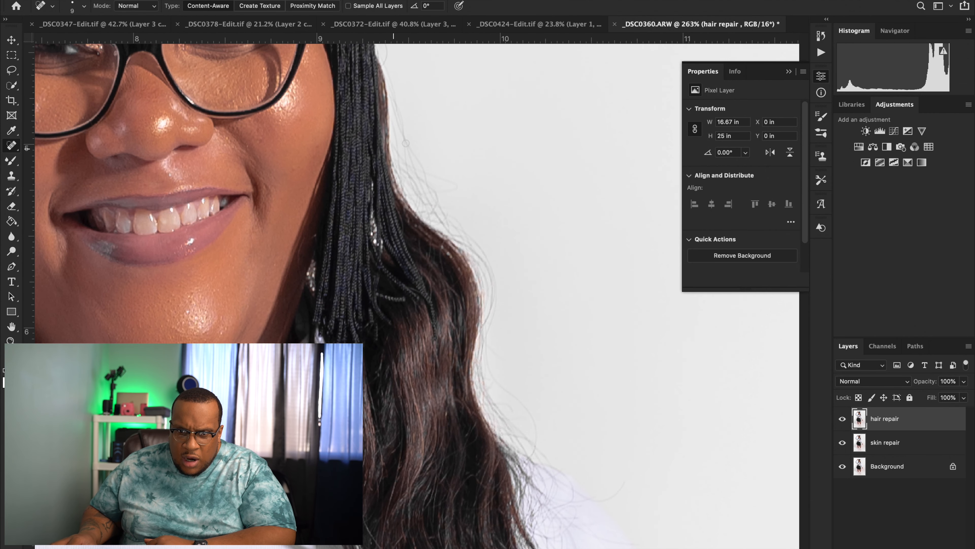
pyautogui.moveTo(398, 108)
pyautogui.mouseDown()
pyautogui.moveTo(406, 151)
pyautogui.moveTo(434, 188)
pyautogui.moveTo(463, 190)
pyautogui.moveTo(421, 168)
pyautogui.moveTo(431, 180)
pyautogui.mouseUp()
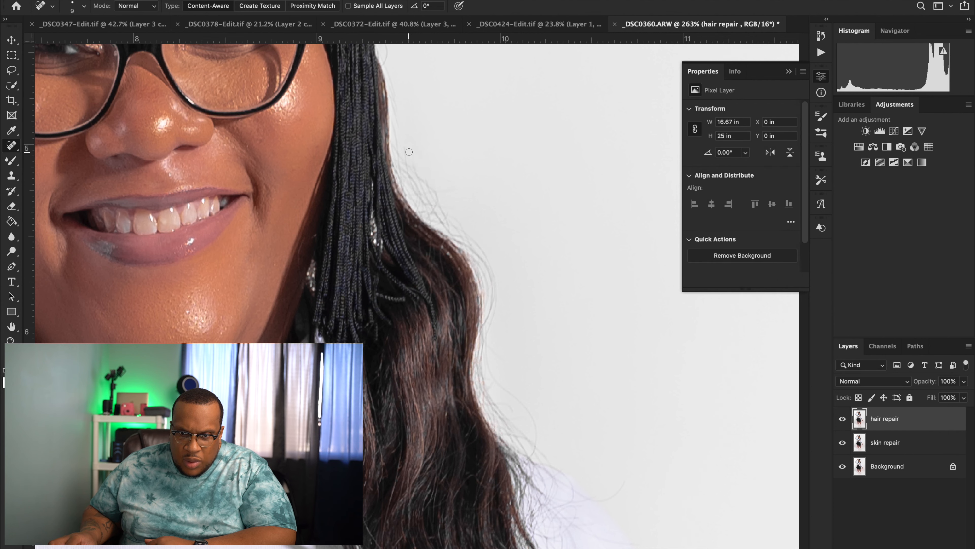
pyautogui.moveTo(406, 146); pyautogui.dragTo(424, 171)
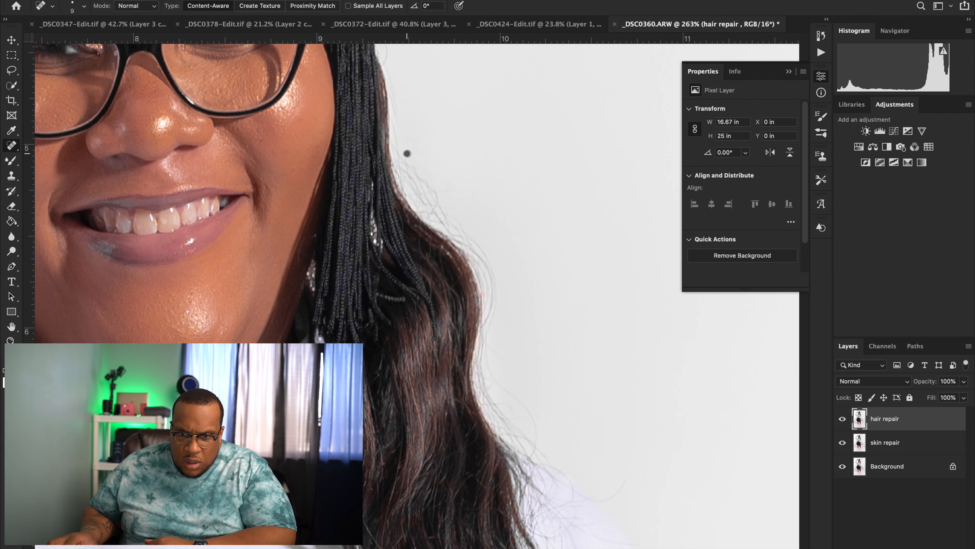
# Examine the hair edges, tassel and cap outline on both sides of the face for remaining stray hairs.
pyautogui.scroll(-5, 481, 195)
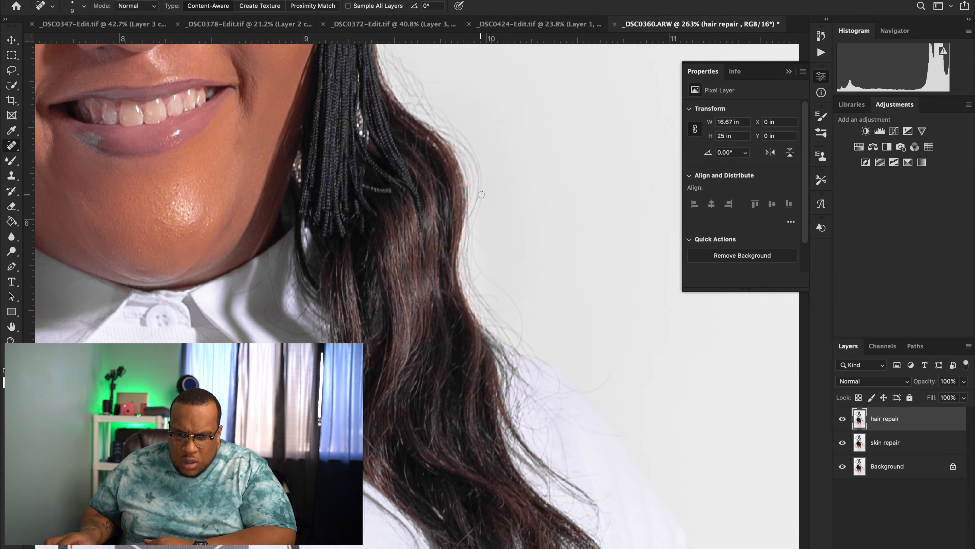
pyautogui.scroll(15, 481, 195)
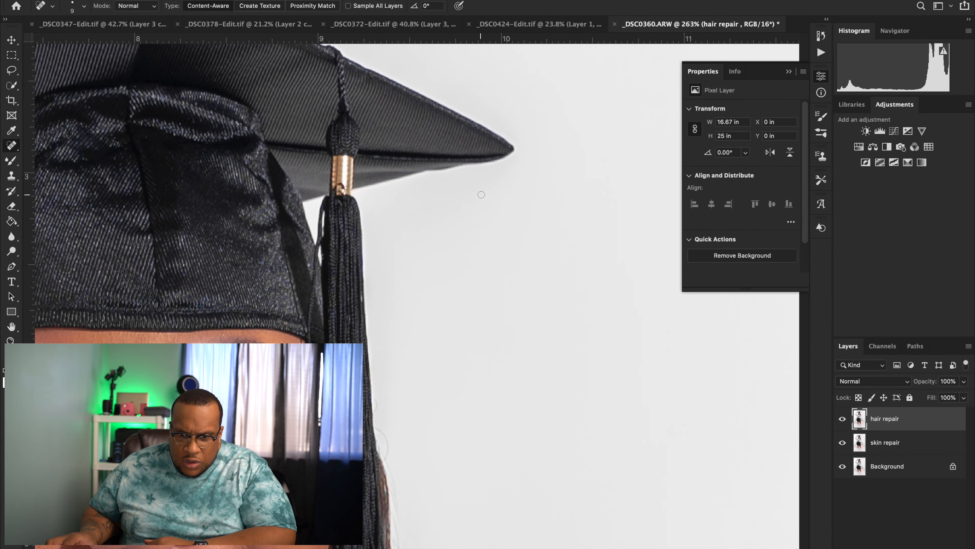
pyautogui.scroll(-5, 468, 198)
pyautogui.hscroll(-6, 468, 197)
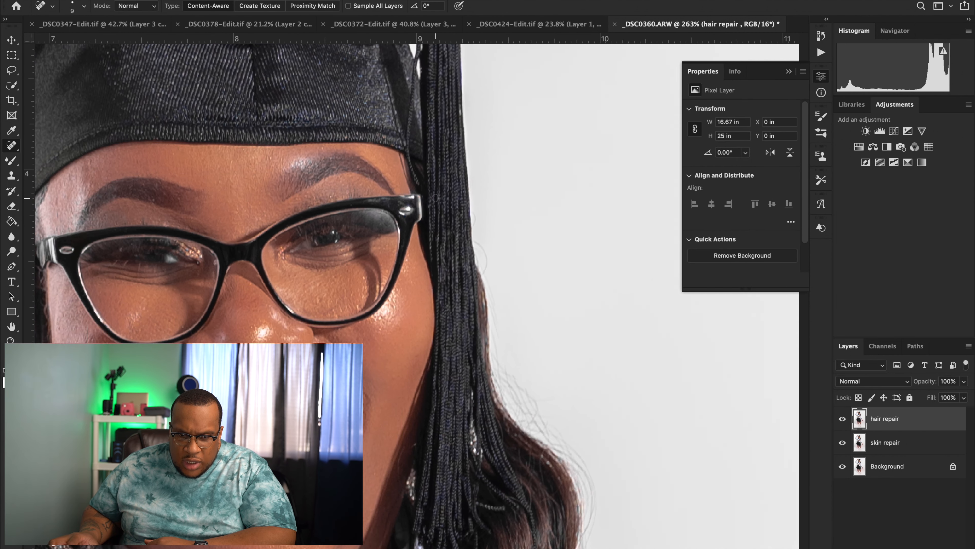
pyautogui.hscroll(-3, 435, 198)
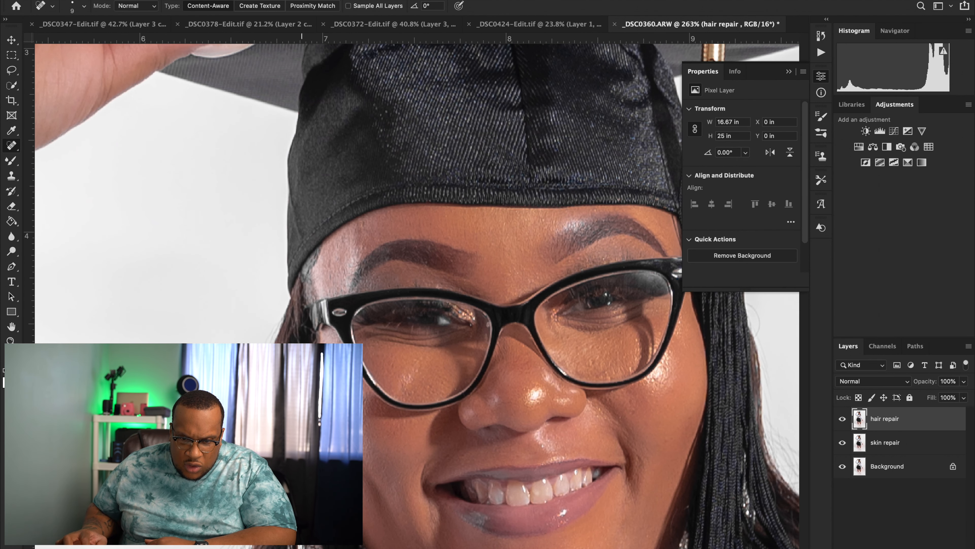
pyautogui.scroll(-4, 412, 296)
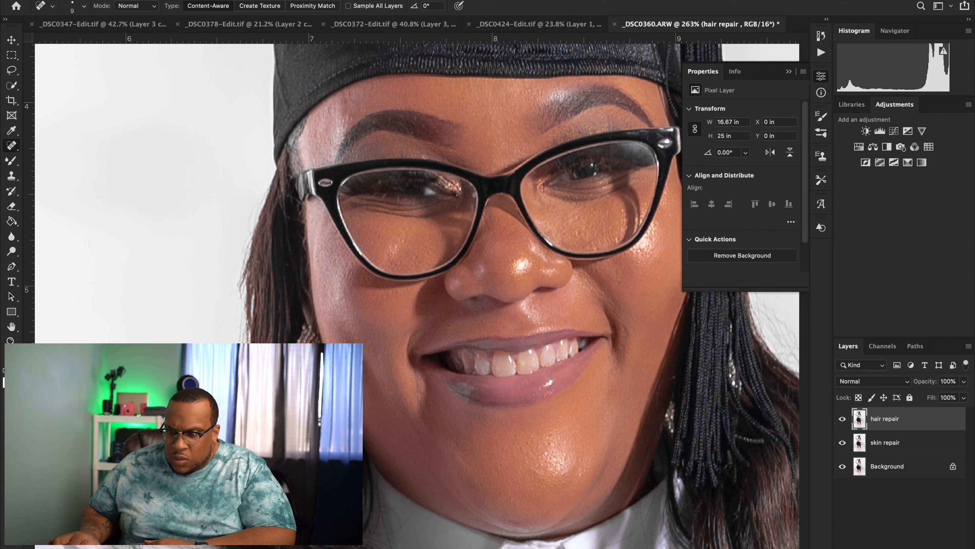
# Add a new empty layer above hair repair and try to name it thick hair.
pyautogui.press('super+alt+shift+n')
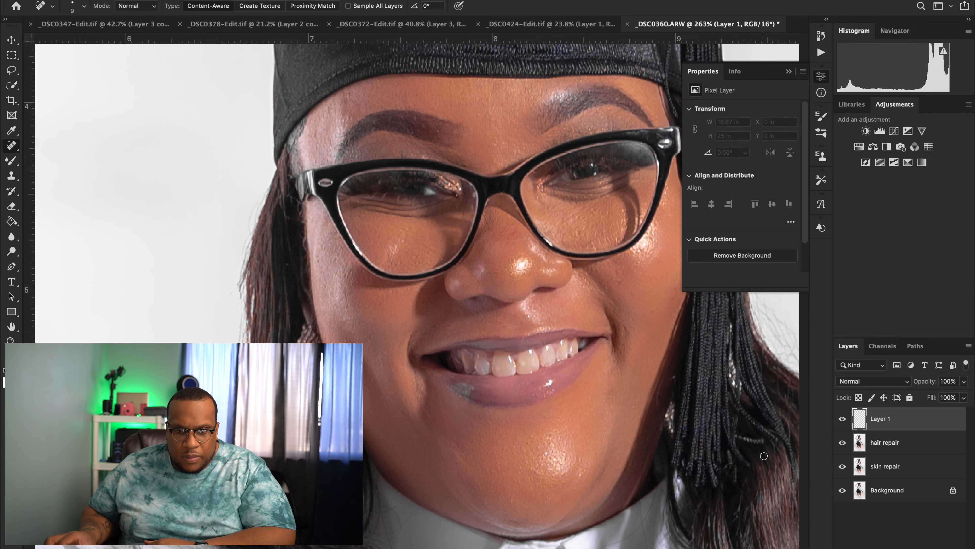
pyautogui.doubleClick(885, 419)
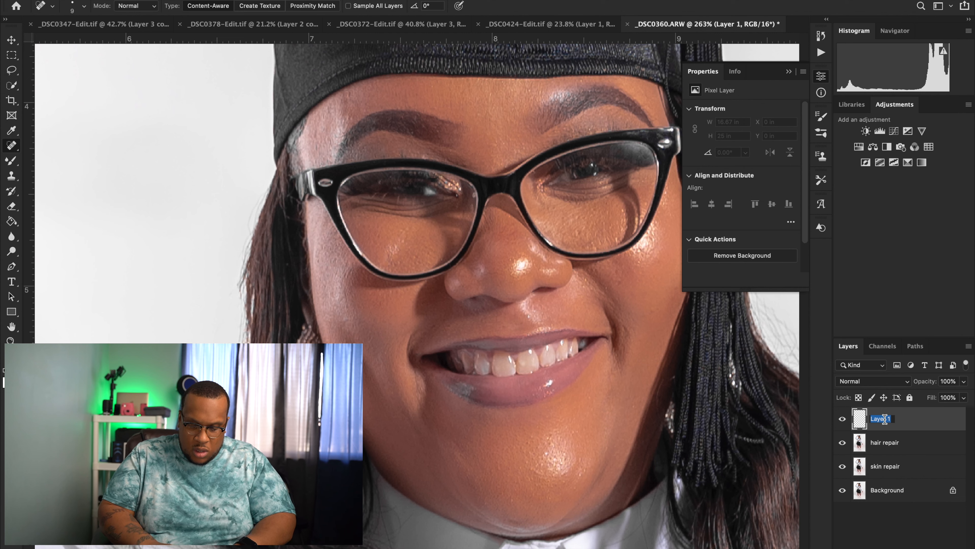
pyautogui.write('thic')
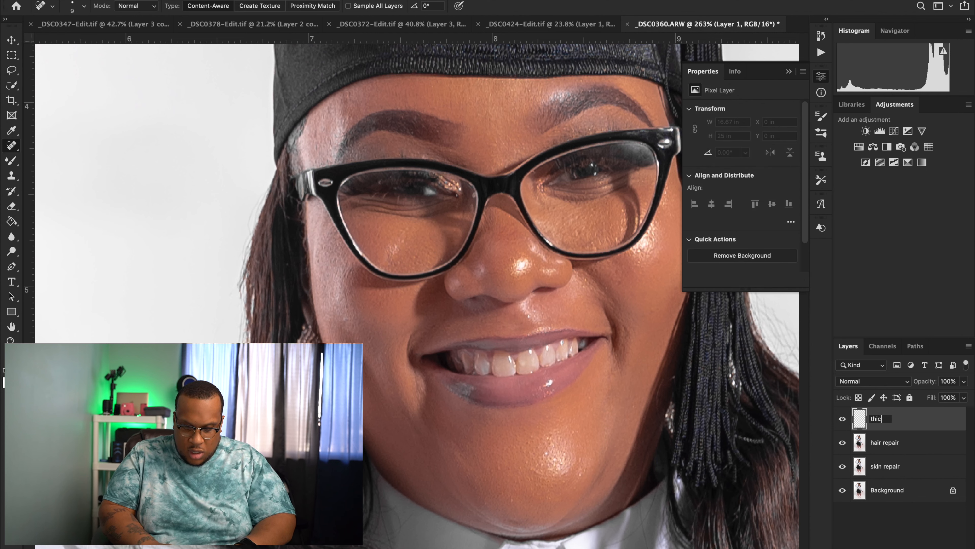
pyautogui.write('k hair')
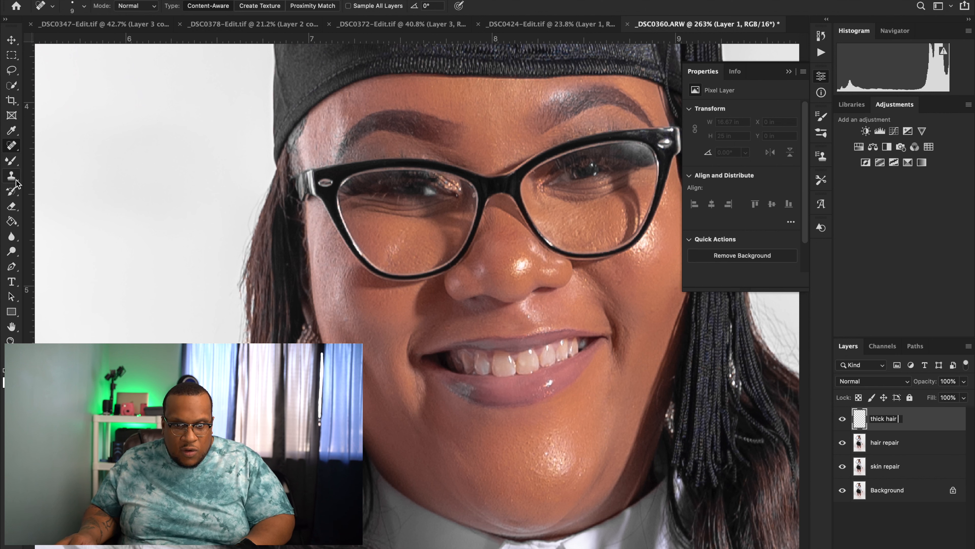
pyautogui.press('Return')
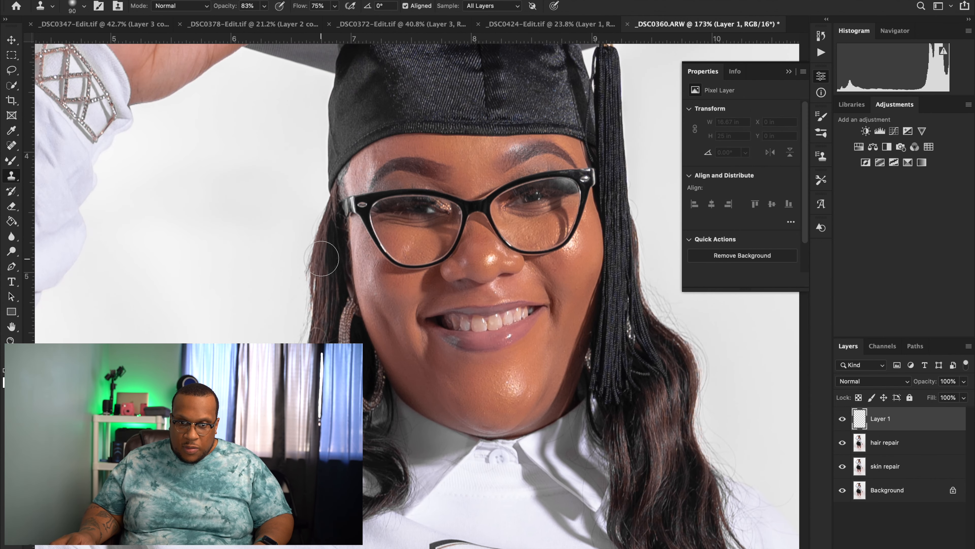
# Thicken the hair on the image's left by clone-stamping sampled strands down its outer edge, reducing the brush size from 90 to 45.
pyautogui.moveTo(321, 265); pyautogui.dragTo(317, 314)
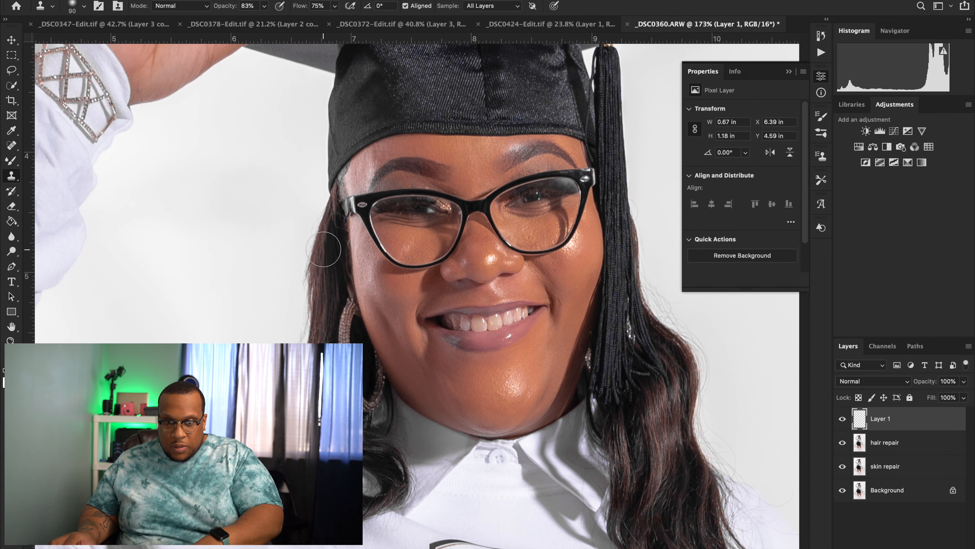
pyautogui.press('[')
pyautogui.press('[')
pyautogui.press('[')
pyautogui.press('[')
pyautogui.press('[')
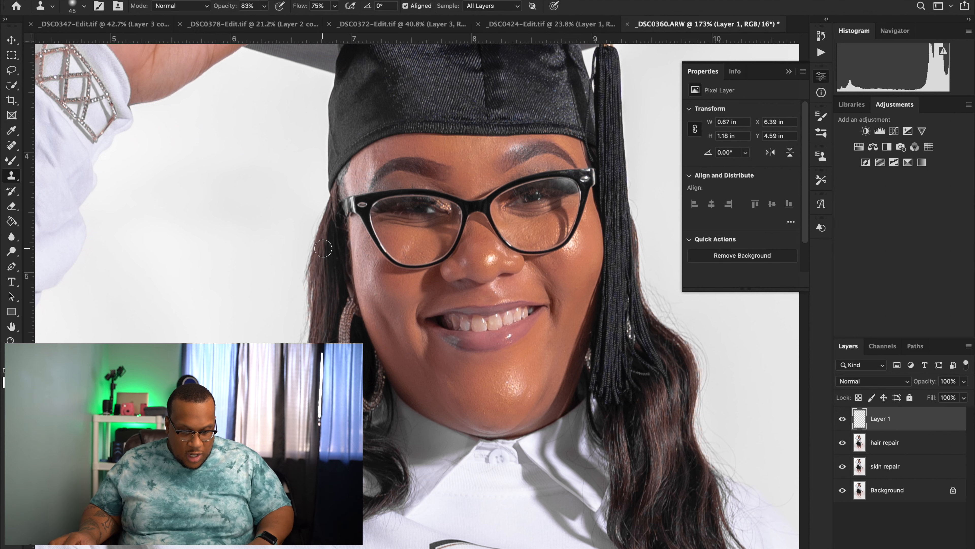
pyautogui.keyDown('alt'); pyautogui.click(320, 266); pyautogui.keyUp('alt')
pyautogui.moveTo(315, 278)
pyautogui.mouseDown()
pyautogui.moveTo(309, 316)
pyautogui.moveTo(315, 267)
pyautogui.moveTo(311, 358)
pyautogui.moveTo(310, 338)
pyautogui.moveTo(309, 361)
pyautogui.mouseUp()
pyautogui.keyDown('alt'); pyautogui.click(319, 295); pyautogui.keyUp('alt')
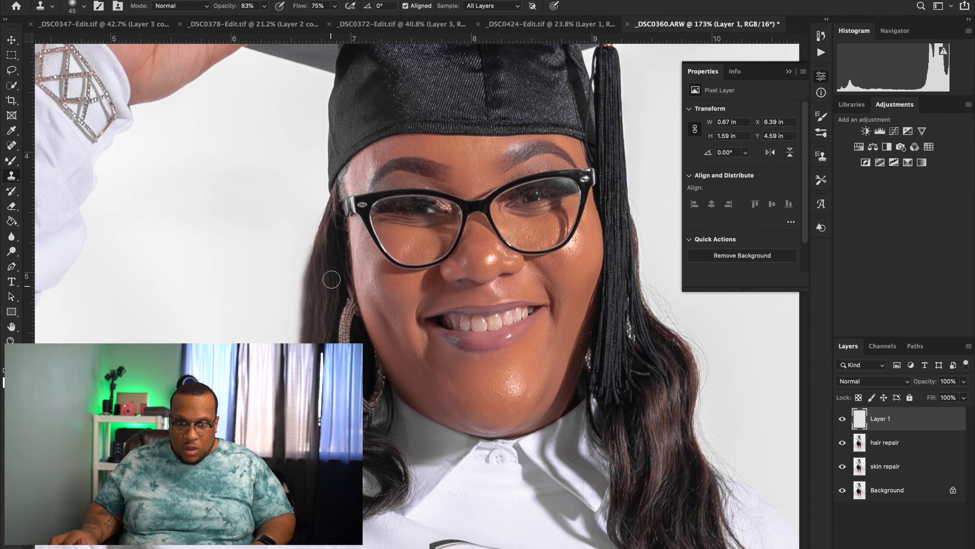
pyautogui.moveTo(326, 257)
pyautogui.mouseDown()
pyautogui.moveTo(322, 239)
pyautogui.moveTo(311, 304)
pyautogui.mouseUp()
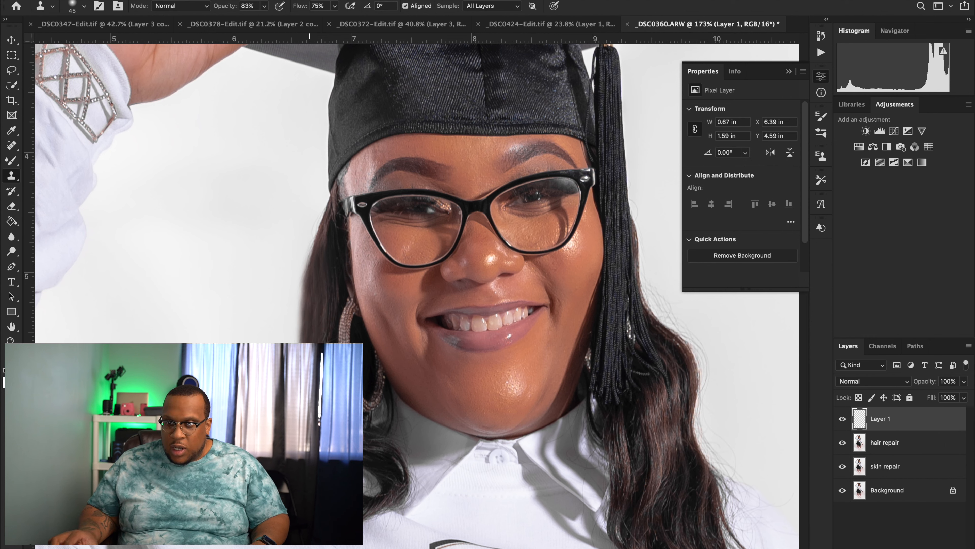
# Toggle the cloned hair layer's visibility to compare the hair with and without the added thickness.
pyautogui.click(842, 419)
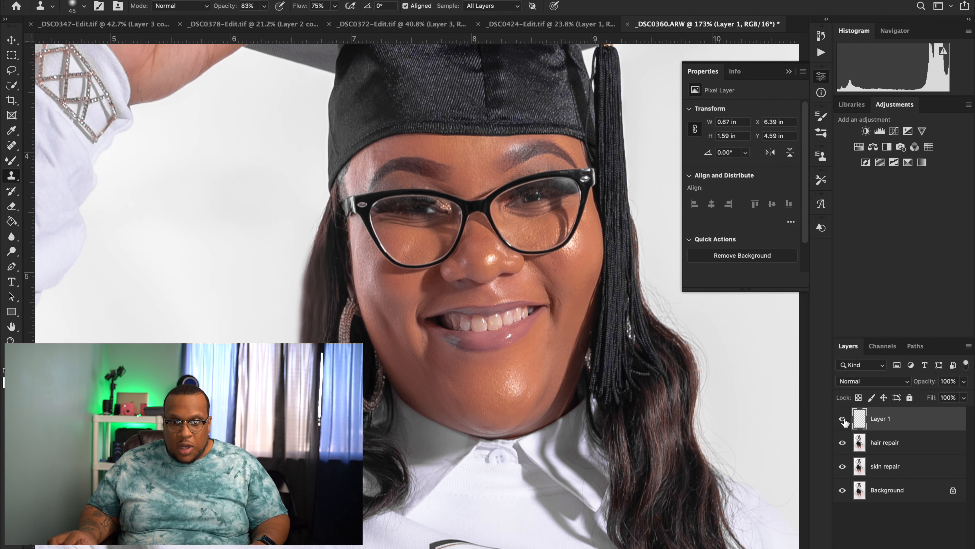
pyautogui.click(843, 420)
pyautogui.click(843, 419)
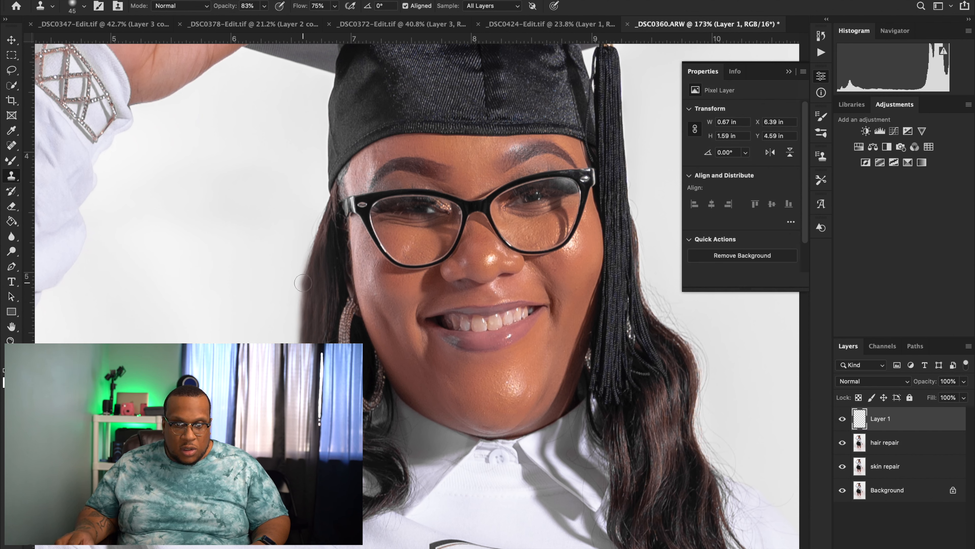
# Soften the outer edge of the cloned hair on the image's left using the Eraser at size 40 and 31% opacity.
pyautogui.click(12, 207)
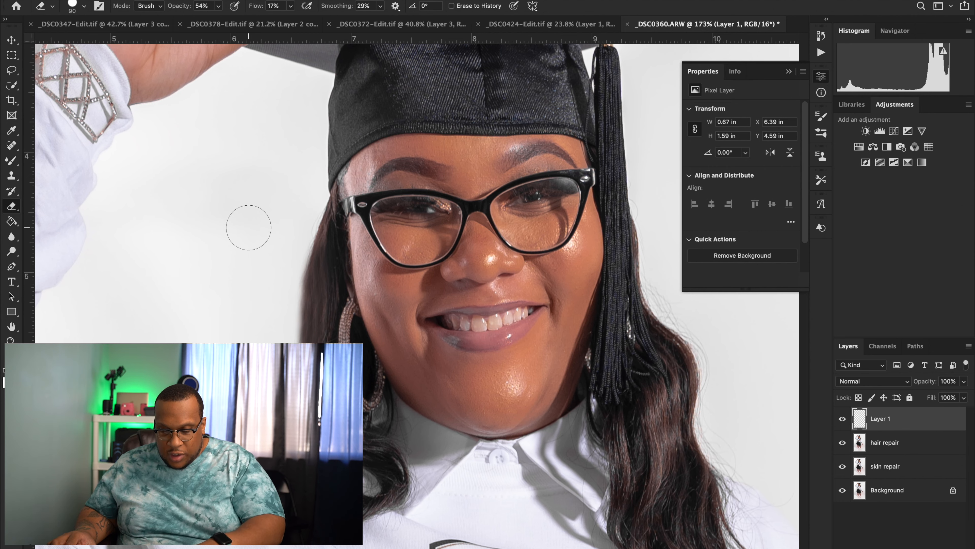
pyautogui.press('[')
pyautogui.press('[')
pyautogui.press('[')
pyautogui.press('[')
pyautogui.press('[')
pyautogui.press('[')
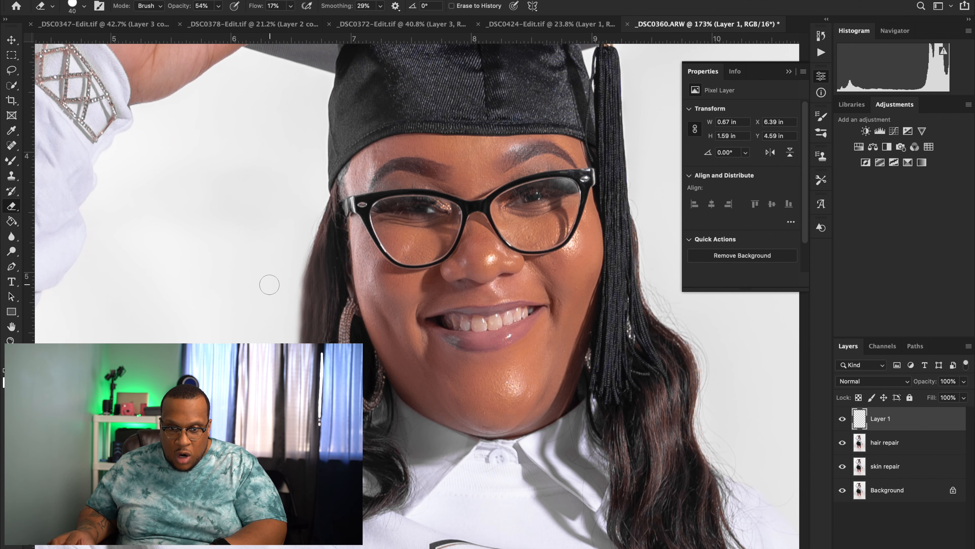
pyautogui.press('[')
pyautogui.press(']')
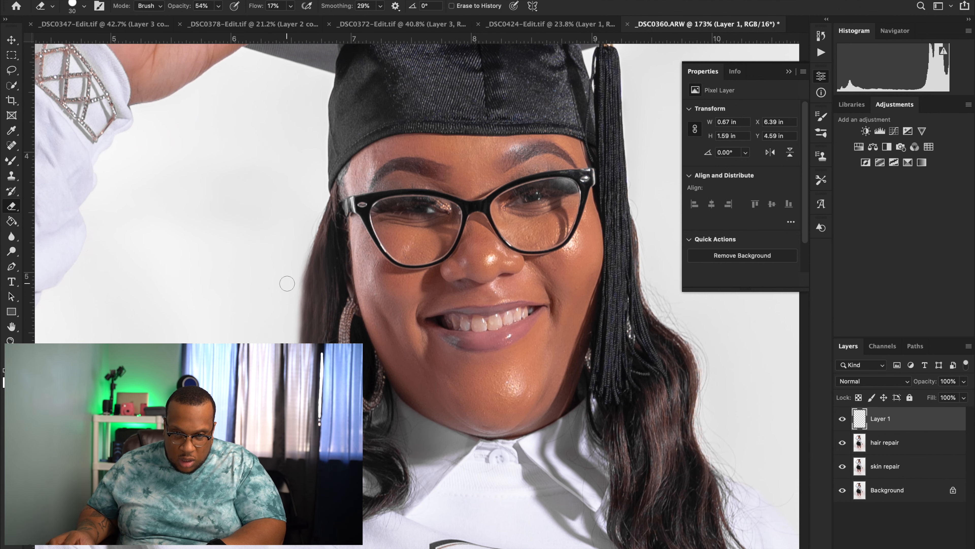
pyautogui.press(']')
pyautogui.press(']')
pyautogui.press(']')
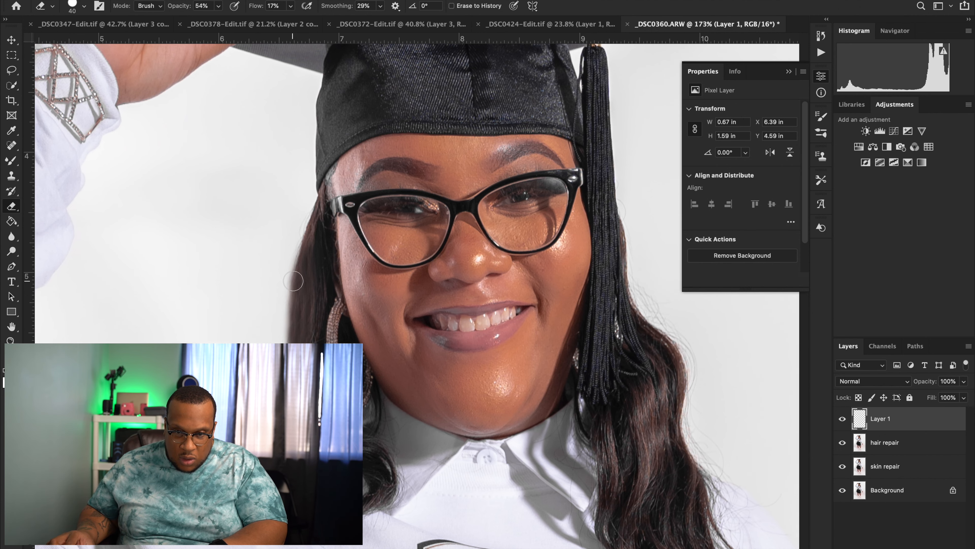
pyautogui.hscroll(2, 284, 284)
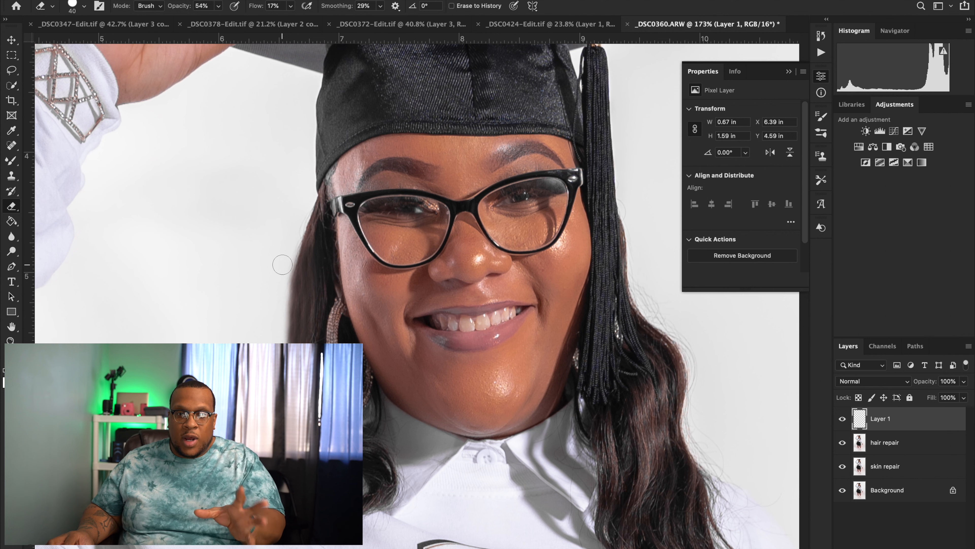
pyautogui.click(219, 7)
pyautogui.moveTo(219, 21); pyautogui.dragTo(206, 25)
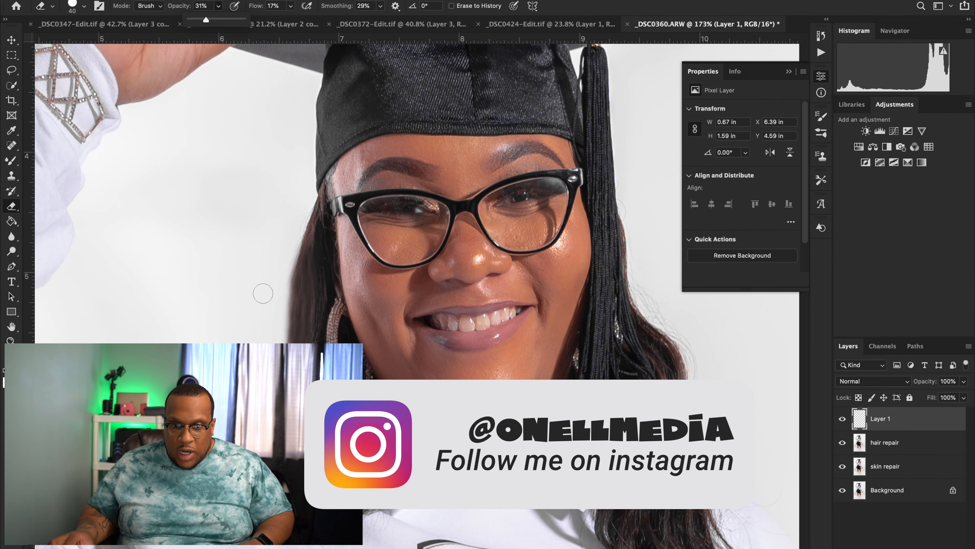
pyautogui.click(281, 279)
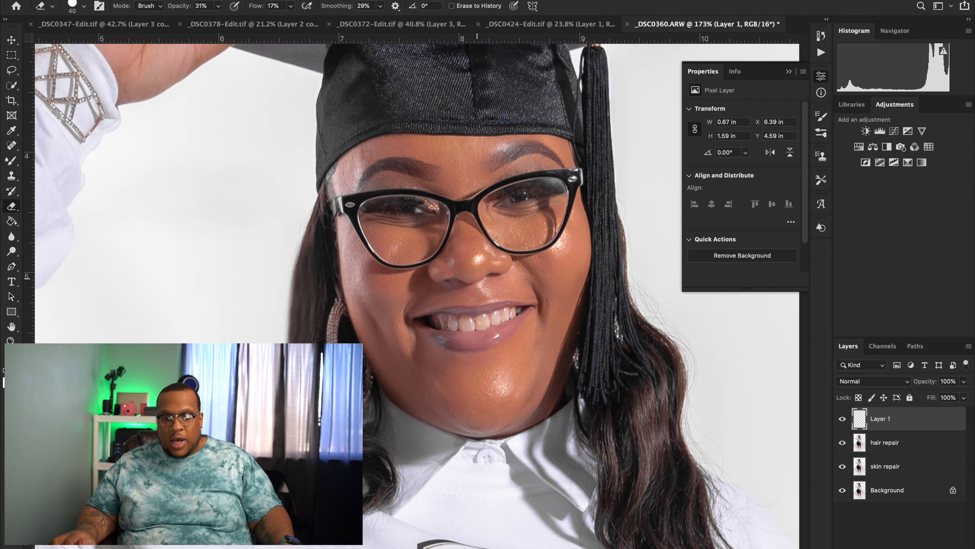
# Group Layer 1 and the hair repair layer, keeping the default group name and Pass Through mode.
pyautogui.scroll(-6, 494, 287)
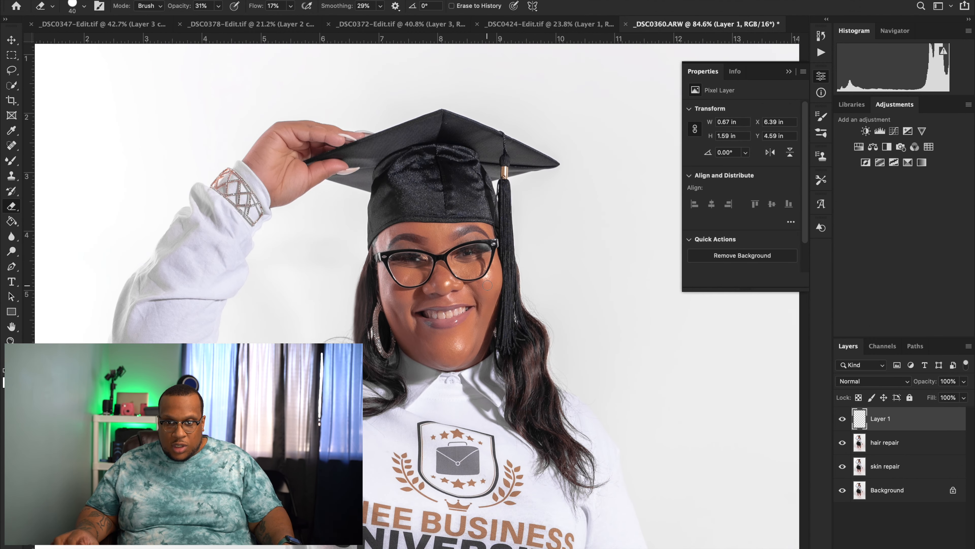
pyautogui.scroll(-1, 494, 286)
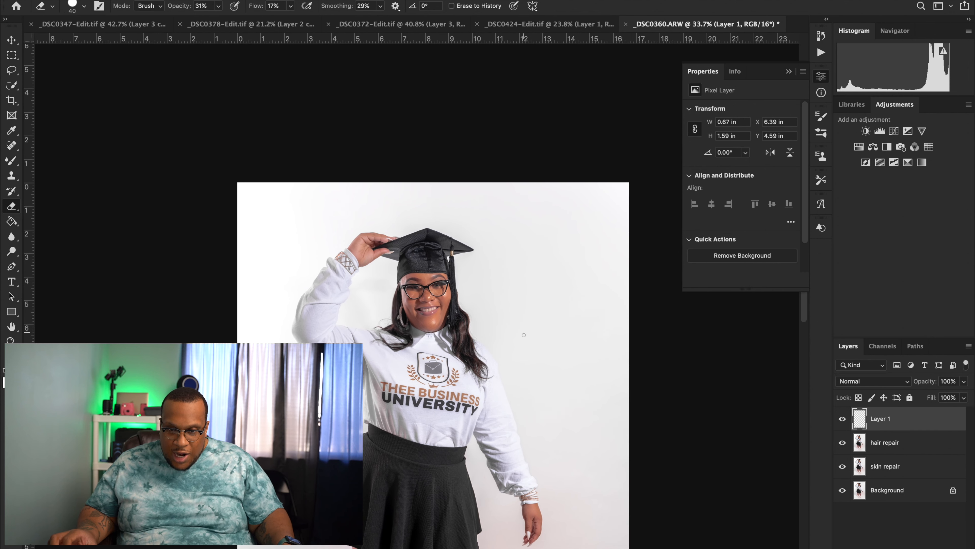
pyautogui.scroll(-5, 554, 327)
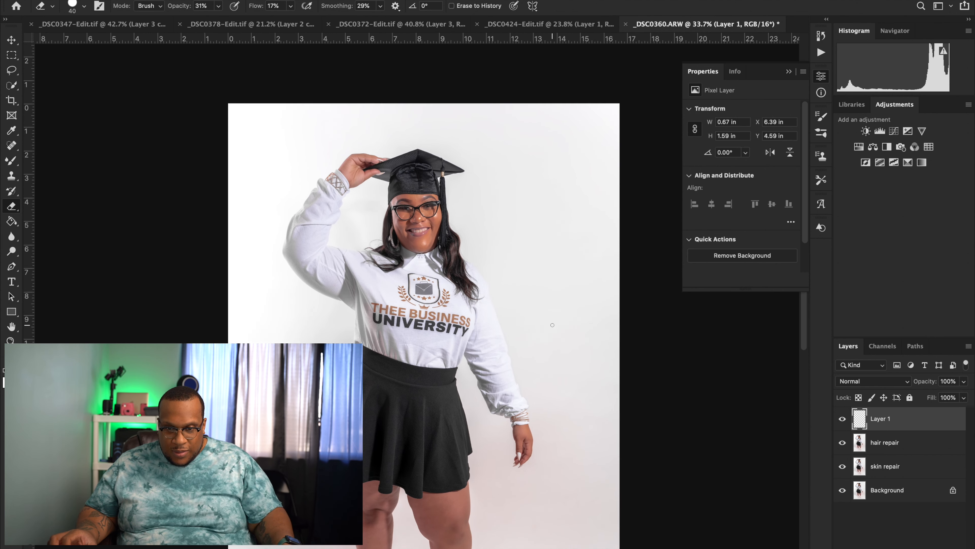
pyautogui.scroll(-1, 551, 322)
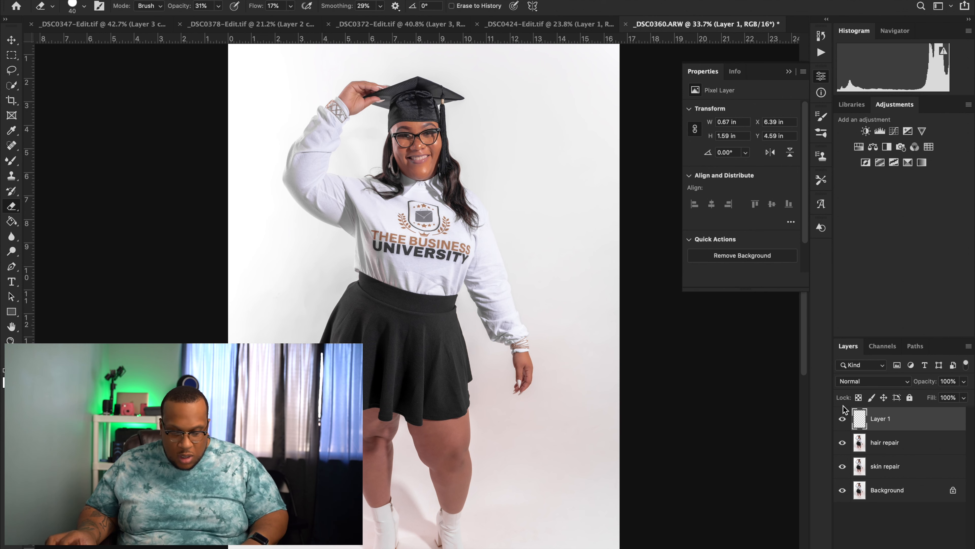
pyautogui.keyDown('shift'); pyautogui.click(899, 446); pyautogui.keyUp('shift')
pyautogui.rightClick(898, 445)
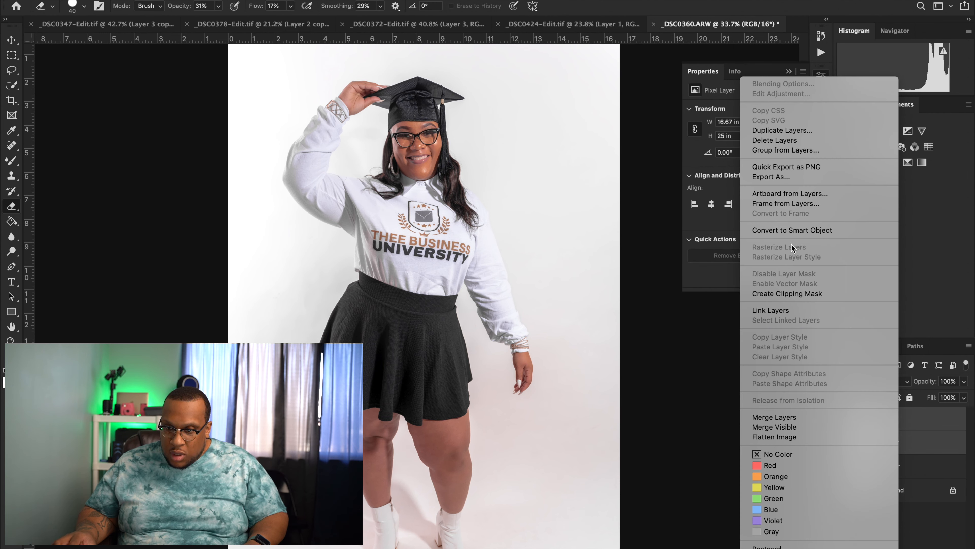
pyautogui.click(785, 150)
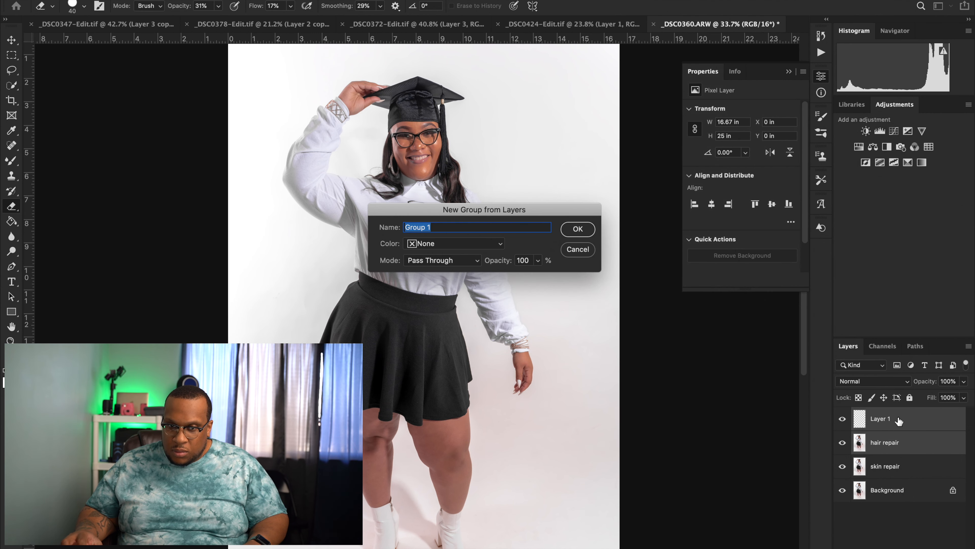
pyautogui.click(570, 228)
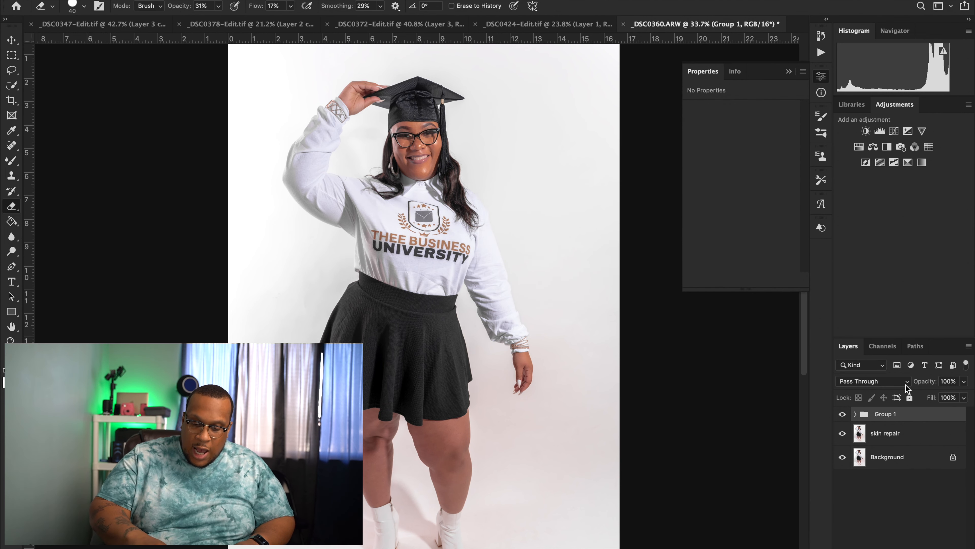
# Duplicate Group 1 and merge the duplicate into a single pixel layer.
pyautogui.press('super+j')
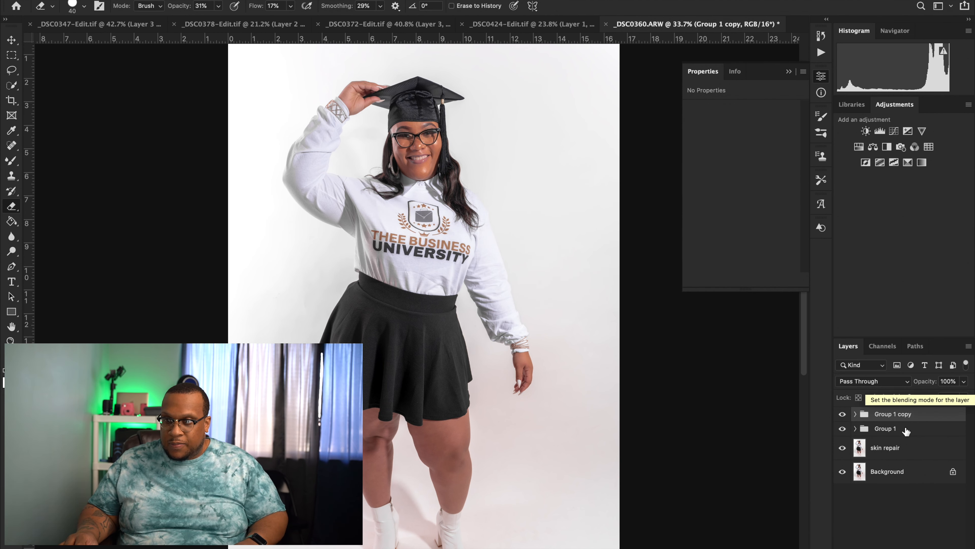
pyautogui.rightClick(896, 416)
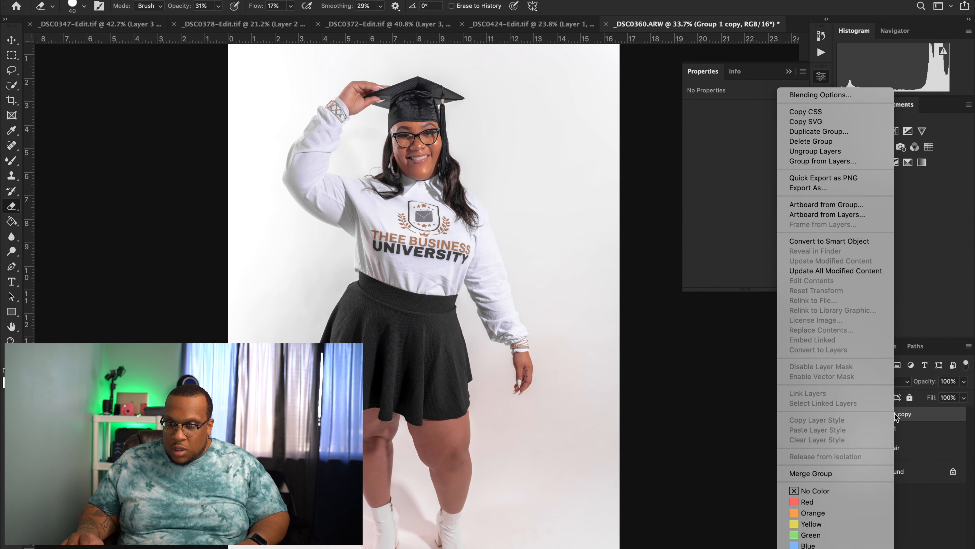
pyautogui.click(813, 474)
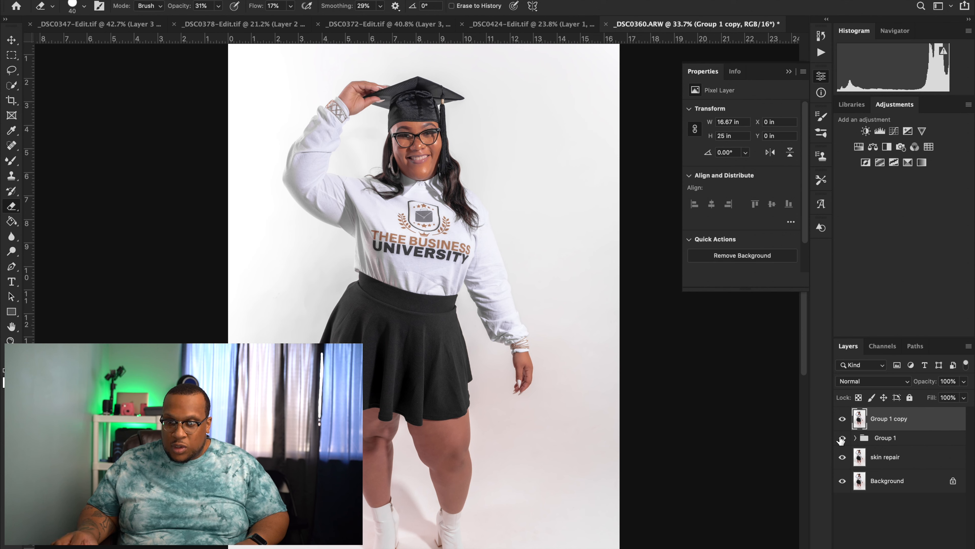
# Toggle the visibility of the merged copy and Group 1 to compare them, leaving both shown.
pyautogui.click(842, 418)
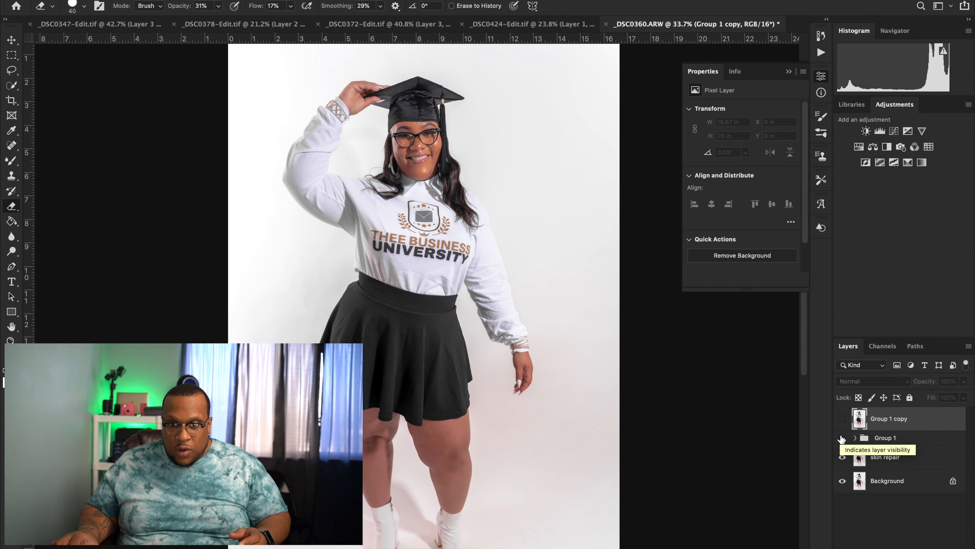
pyautogui.click(841, 438)
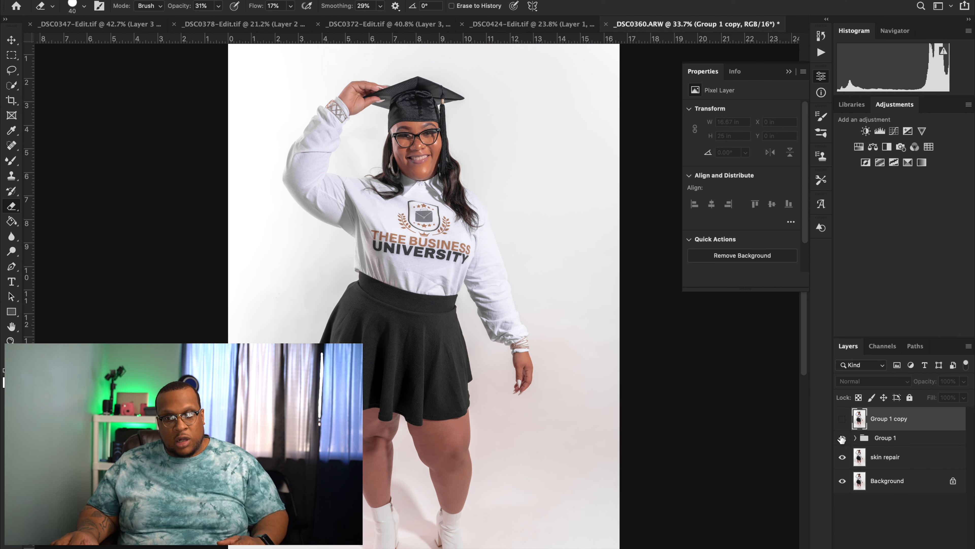
pyautogui.click(843, 420)
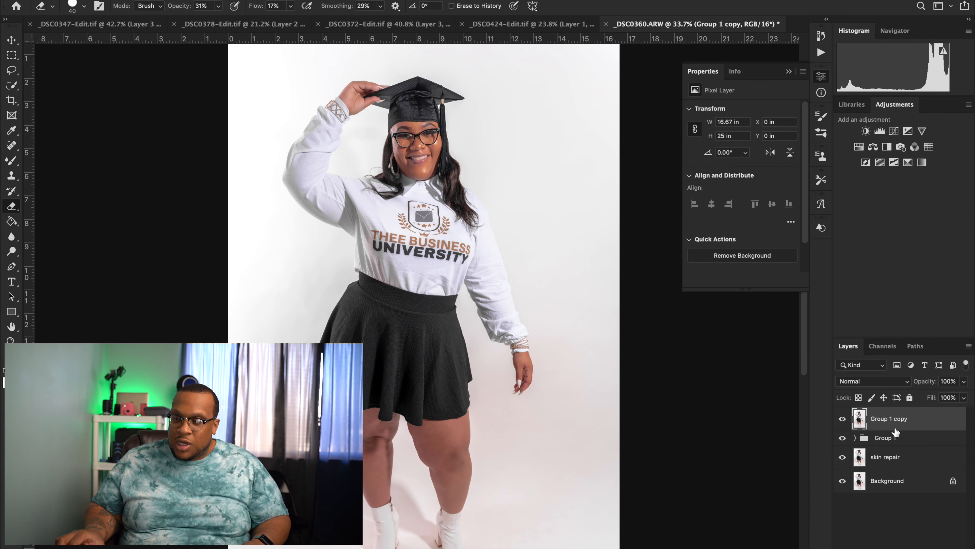
# Add a new empty layer above Group 1 copy and choose the Mixer Brush for skin smoothing.
pyautogui.hotkey('ctrl', 'alt', 'shift', 'n')
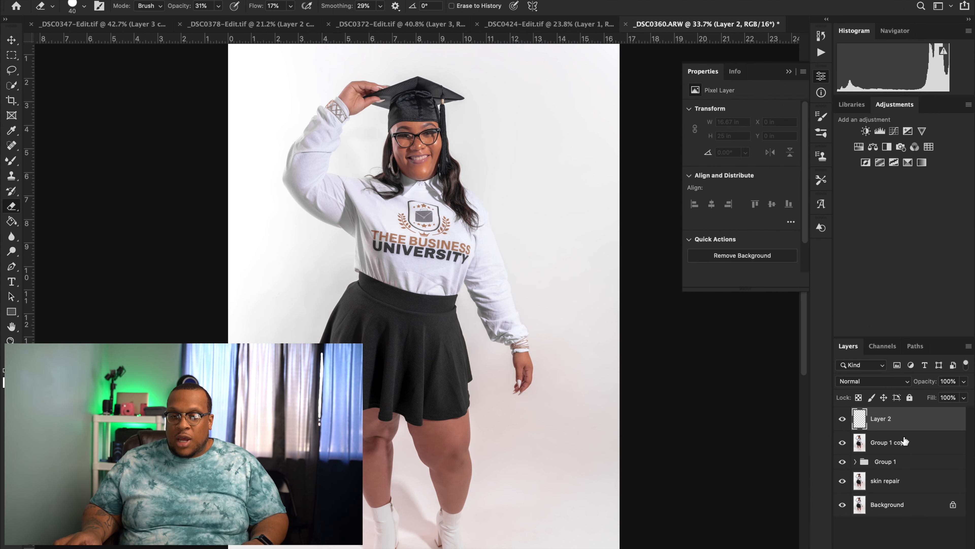
pyautogui.hscroll(-3, 198, 160)
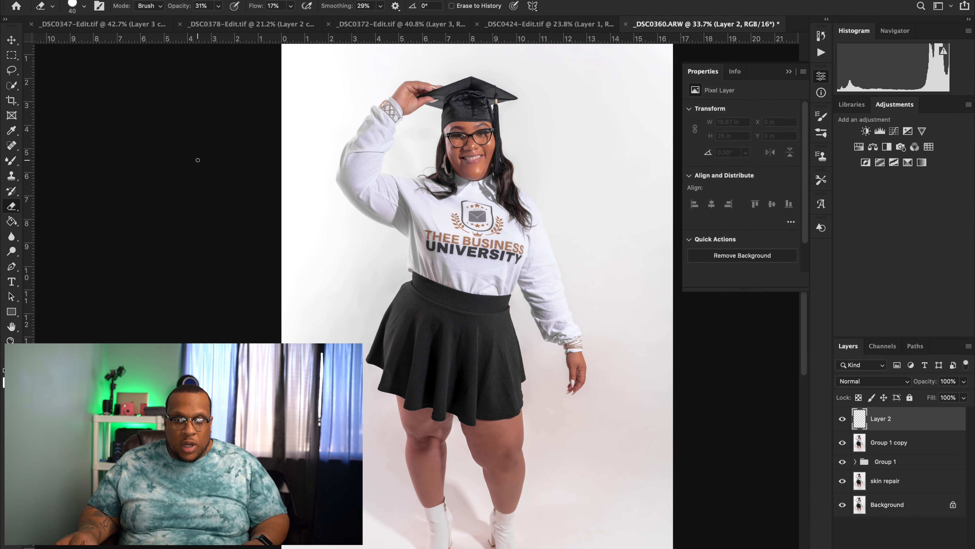
pyautogui.click(12, 163)
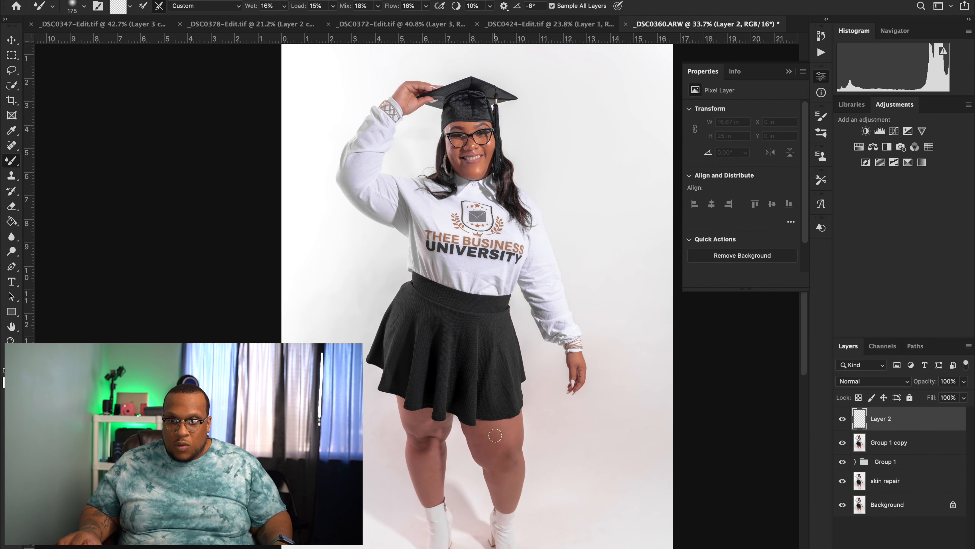
# Blend the uneven skin around the inner knee of the leg on the image's left, reducing the Mixer Brush to size 70.
pyautogui.scroll(5, 450, 419)
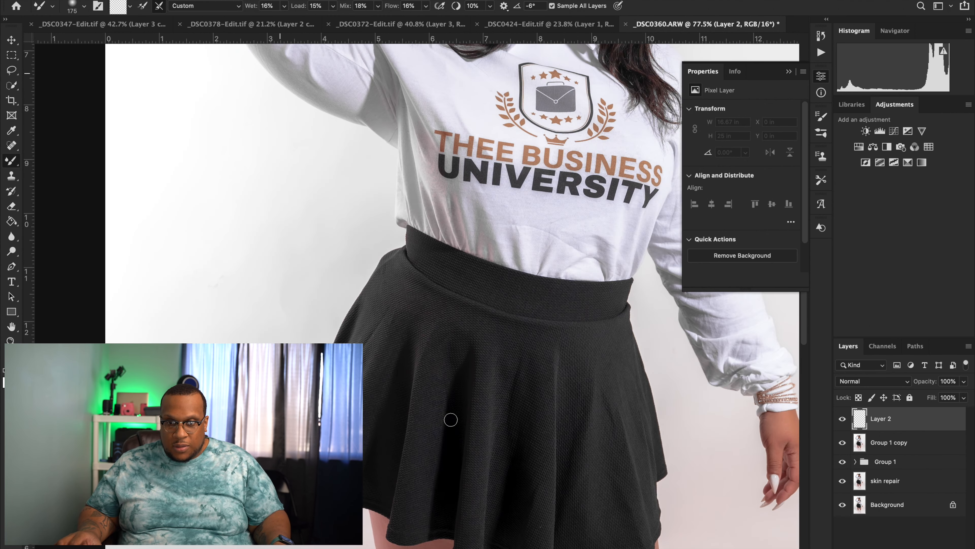
pyautogui.scroll(-10, 418, 296)
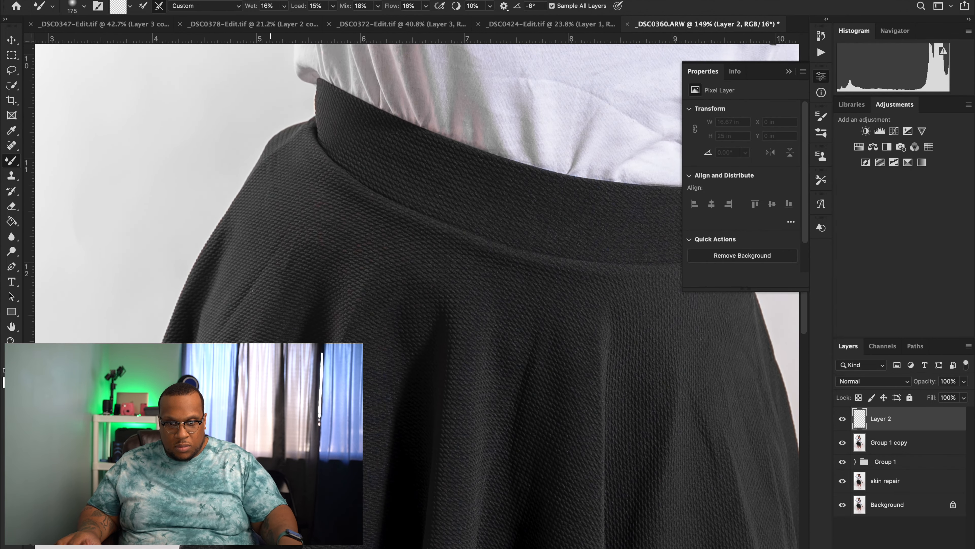
pyautogui.scroll(3, 418, 296)
pyautogui.scroll(3, 464, 307)
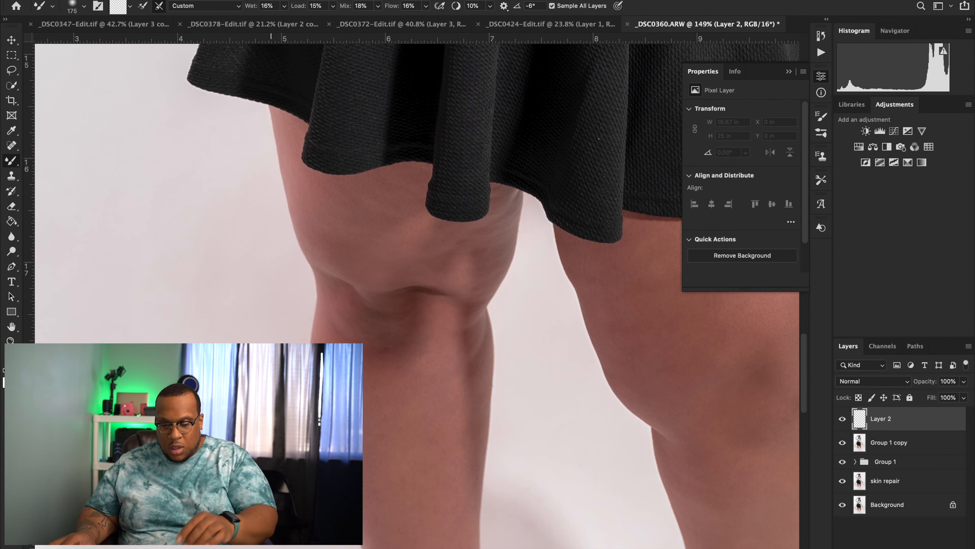
pyautogui.press('[')
pyautogui.press('[')
pyautogui.press('[')
pyautogui.press('[')
pyautogui.press('[')
pyautogui.press('[')
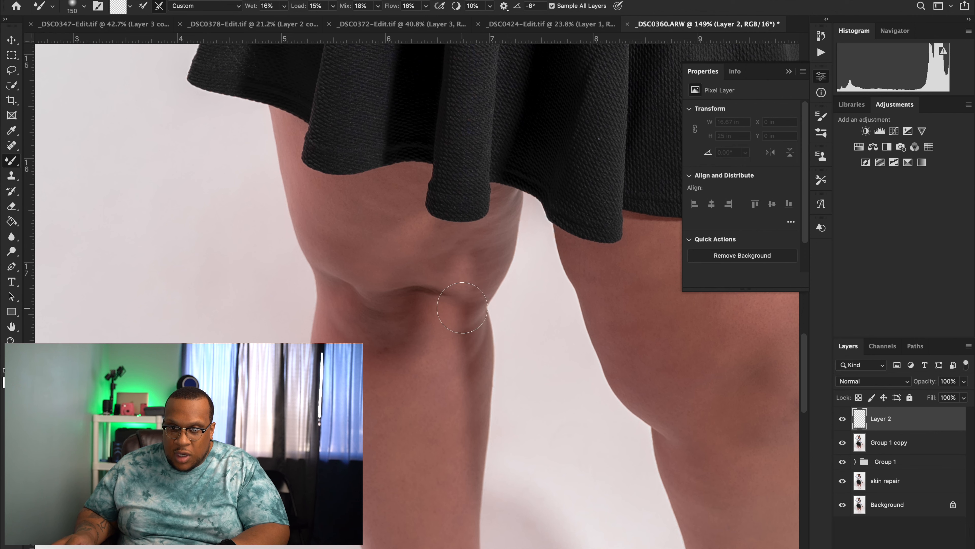
pyautogui.moveTo(488, 239)
pyautogui.mouseDown()
pyautogui.moveTo(496, 263)
pyautogui.moveTo(510, 205)
pyautogui.moveTo(501, 204)
pyautogui.moveTo(492, 283)
pyautogui.moveTo(483, 284)
pyautogui.moveTo(482, 252)
pyautogui.mouseUp()
pyautogui.moveTo(446, 251); pyautogui.dragTo(414, 239)
pyautogui.moveTo(474, 257)
pyautogui.mouseDown()
pyautogui.moveTo(474, 285)
pyautogui.moveTo(465, 273)
pyautogui.moveTo(485, 329)
pyautogui.moveTo(472, 340)
pyautogui.moveTo(479, 300)
pyautogui.moveTo(472, 373)
pyautogui.moveTo(438, 352)
pyautogui.mouseUp()
pyautogui.moveTo(409, 321)
pyautogui.mouseDown()
pyautogui.moveTo(375, 337)
pyautogui.moveTo(411, 322)
pyautogui.mouseUp()
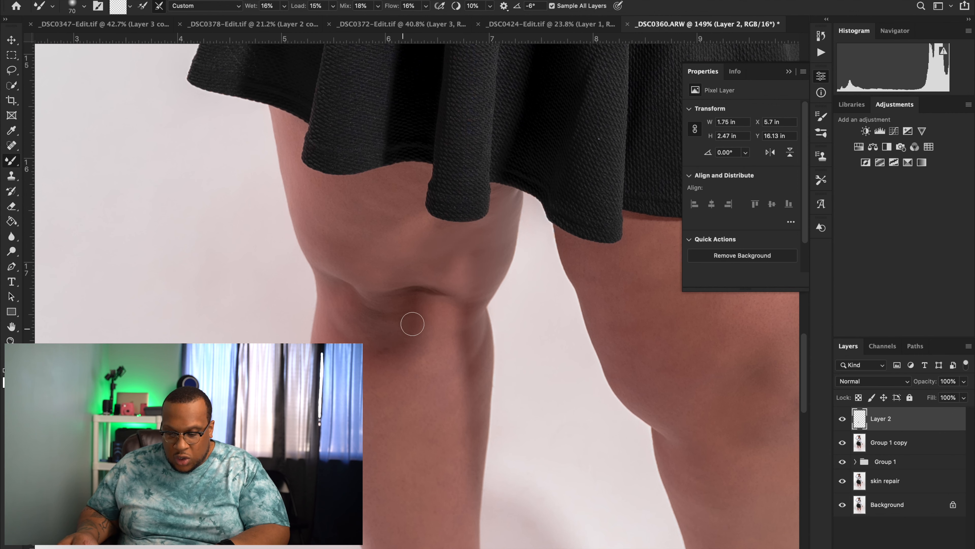
# Smooth the thigh and outer knee of the same leg below the skirt hem with the Mixer Brush at size 125.
pyautogui.press(']')
pyautogui.press(']')
pyautogui.press(']')
pyautogui.press(']')
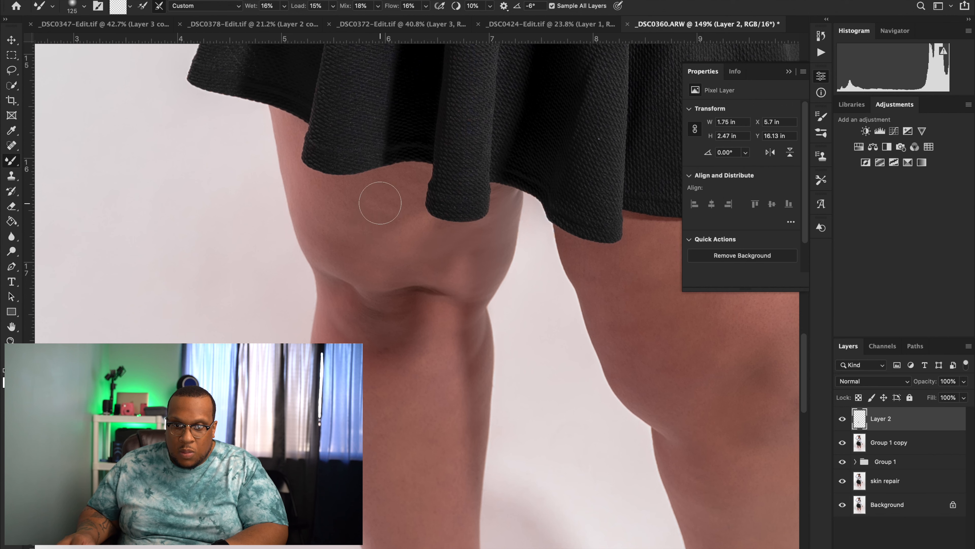
pyautogui.moveTo(392, 191)
pyautogui.mouseDown()
pyautogui.moveTo(348, 218)
pyautogui.moveTo(355, 233)
pyautogui.moveTo(326, 204)
pyautogui.moveTo(394, 191)
pyautogui.moveTo(363, 218)
pyautogui.moveTo(361, 270)
pyautogui.moveTo(387, 302)
pyautogui.moveTo(332, 333)
pyautogui.mouseUp()
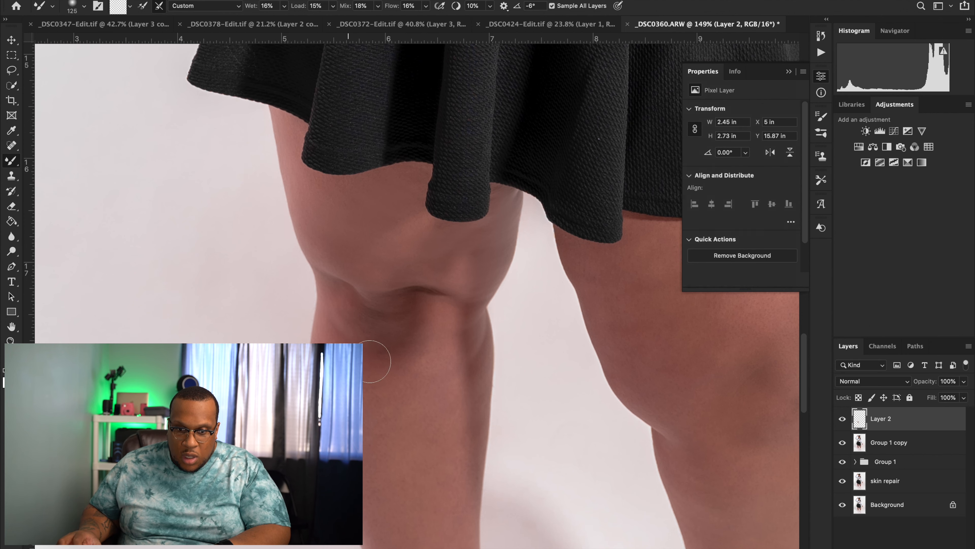
# Smooth the shin and calf of the same leg down towards the boot with long size 125 Mixer Brush strokes.
pyautogui.scroll(-5, 352, 361)
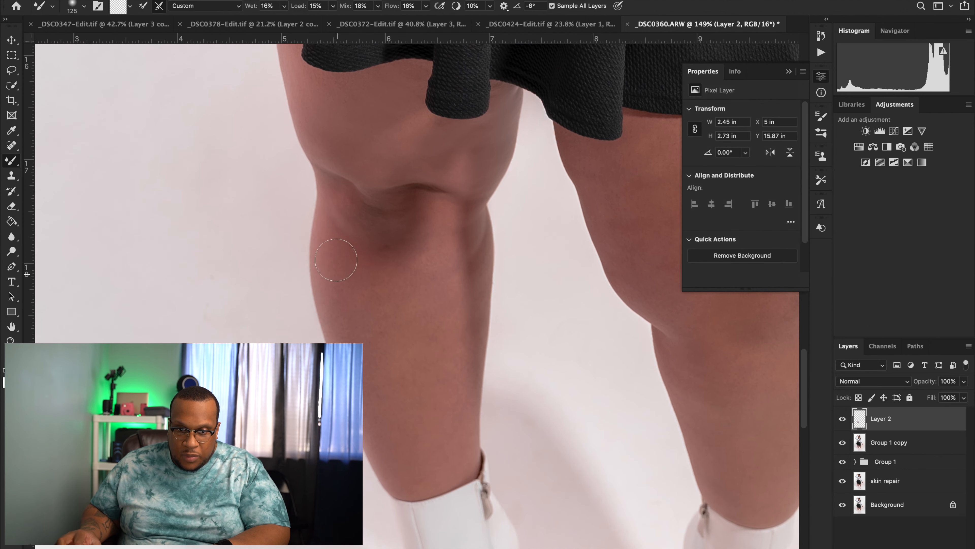
pyautogui.moveTo(400, 467)
pyautogui.mouseDown()
pyautogui.moveTo(370, 305)
pyautogui.moveTo(398, 370)
pyautogui.moveTo(403, 283)
pyautogui.moveTo(433, 304)
pyautogui.mouseUp()
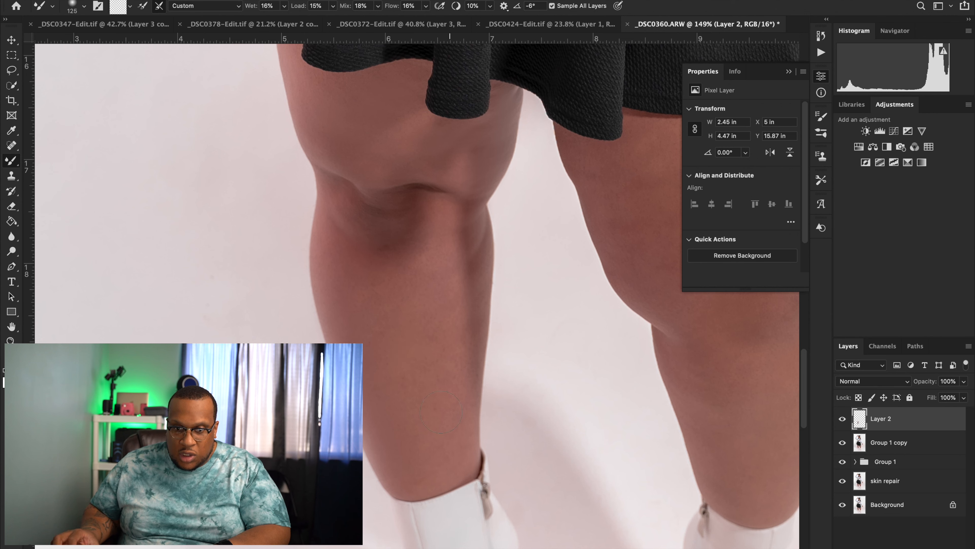
pyautogui.moveTo(434, 431)
pyautogui.mouseDown()
pyautogui.moveTo(434, 455)
pyautogui.moveTo(435, 333)
pyautogui.moveTo(450, 291)
pyautogui.mouseUp()
# Reduce the Mixer Brush to size 45 and blend the skin along the upper thigh's outer edge beneath the skirt hem.
pyautogui.press('[')
pyautogui.press('[')
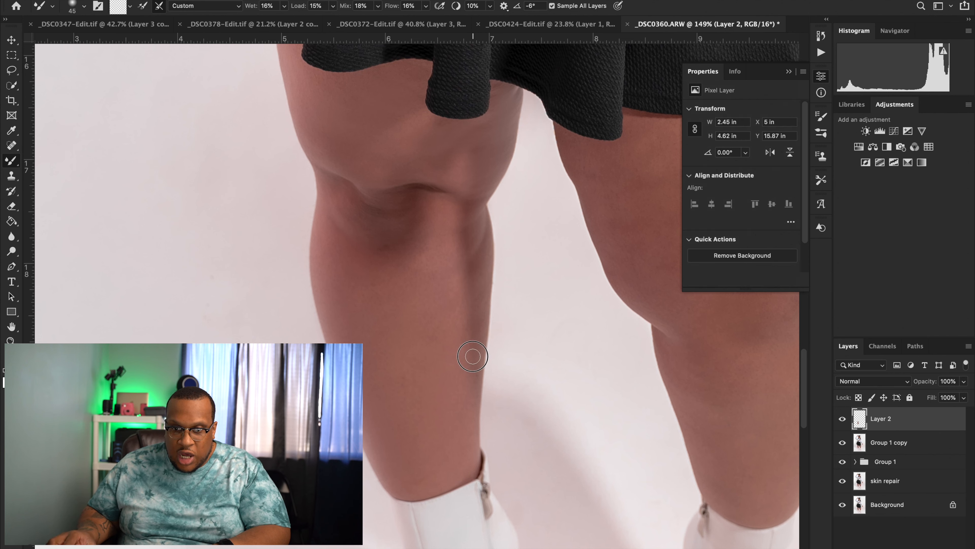
pyautogui.press('[')
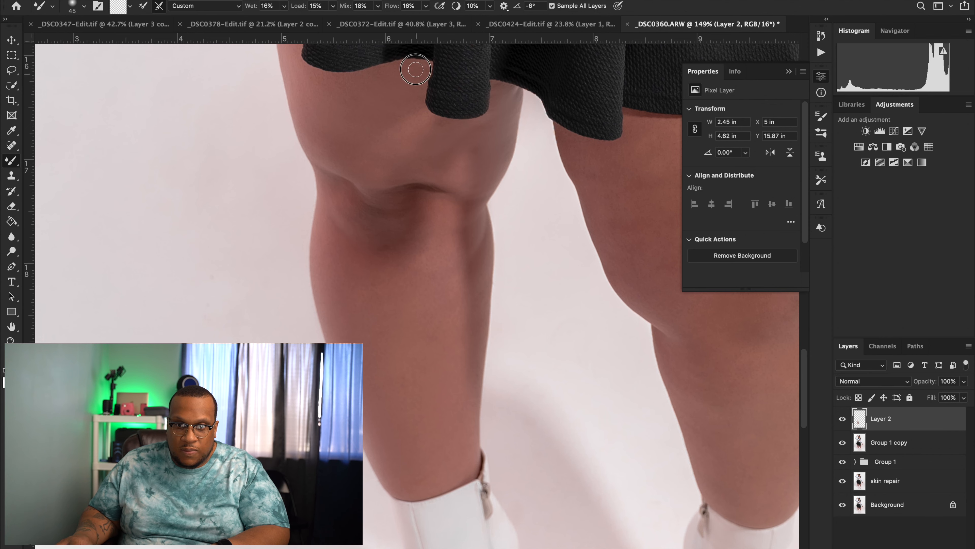
pyautogui.moveTo(336, 79); pyautogui.dragTo(283, 65)
pyautogui.scroll(-2, 337, 104)
pyautogui.scroll(-12, 345, 123)
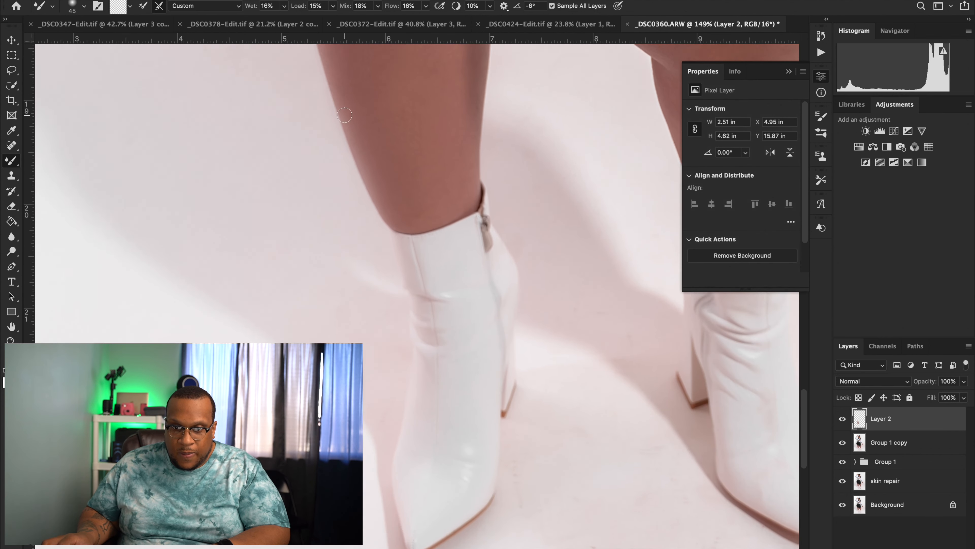
# Smooth the thigh and knee of the leg on the image's right with the Mixer Brush at size 80, touching up the other thigh too.
pyautogui.scroll(5, 387, 192)
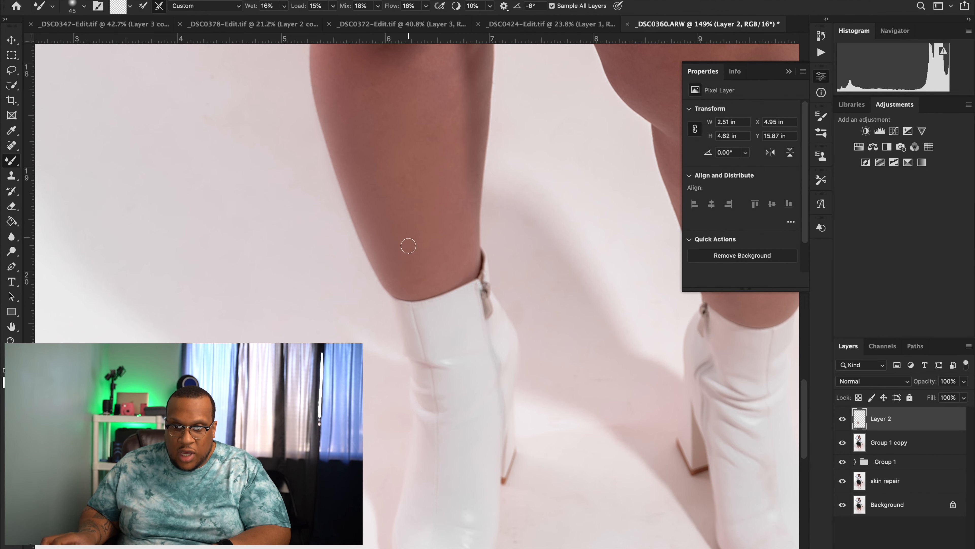
pyautogui.scroll(10, 409, 239)
pyautogui.hscroll(10, 409, 239)
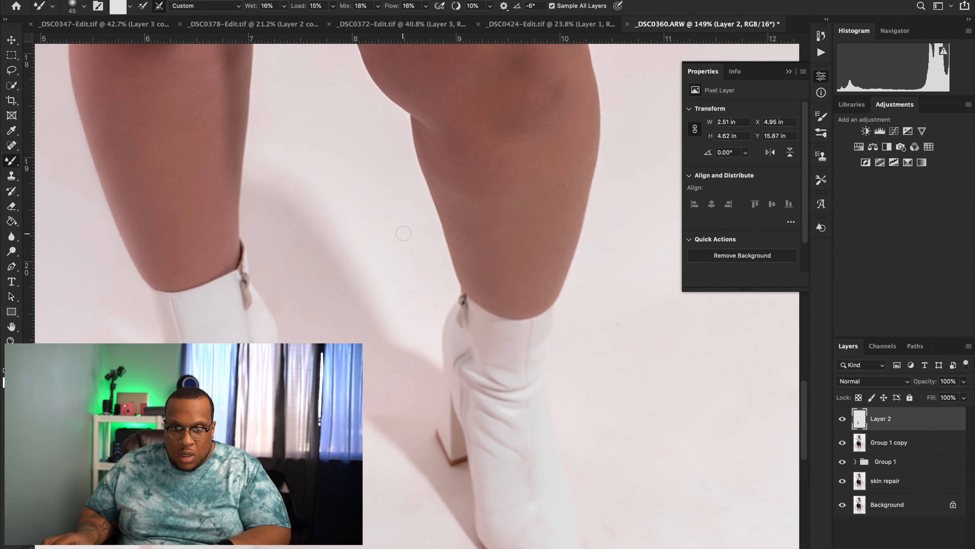
pyautogui.hscroll(-3, 397, 232)
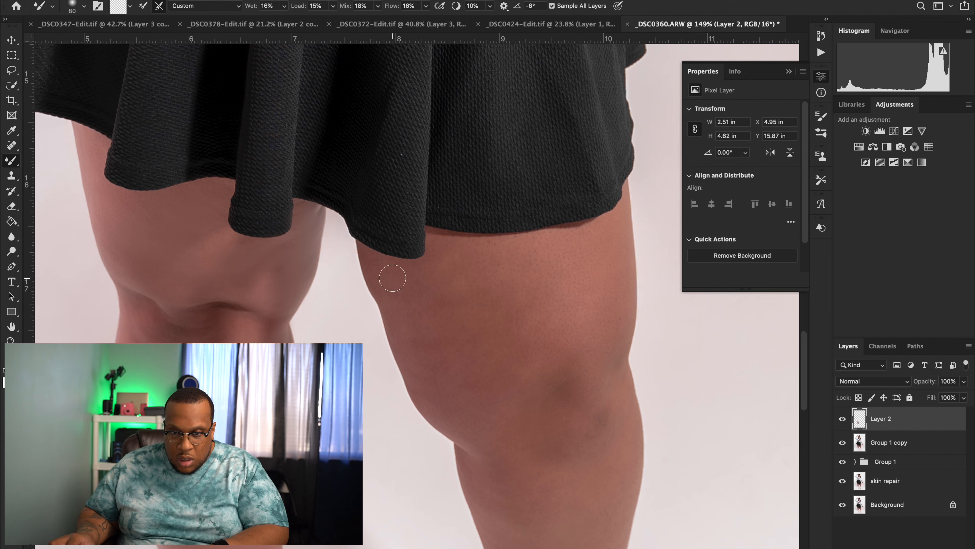
pyautogui.moveTo(392, 278)
pyautogui.mouseDown()
pyautogui.moveTo(424, 373)
pyautogui.moveTo(469, 437)
pyautogui.moveTo(423, 358)
pyautogui.moveTo(439, 320)
pyautogui.moveTo(531, 356)
pyautogui.moveTo(506, 360)
pyautogui.moveTo(448, 270)
pyautogui.moveTo(499, 338)
pyautogui.moveTo(552, 311)
pyautogui.moveTo(544, 254)
pyautogui.moveTo(541, 266)
pyautogui.moveTo(588, 343)
pyautogui.moveTo(600, 287)
pyautogui.moveTo(617, 279)
pyautogui.moveTo(608, 236)
pyautogui.moveTo(612, 275)
pyautogui.moveTo(528, 384)
pyautogui.moveTo(539, 376)
pyautogui.moveTo(472, 431)
pyautogui.moveTo(497, 436)
pyautogui.moveTo(416, 282)
pyautogui.moveTo(529, 267)
pyautogui.mouseUp()
pyautogui.moveTo(570, 296)
pyautogui.mouseDown()
pyautogui.moveTo(525, 305)
pyautogui.moveTo(509, 320)
pyautogui.moveTo(571, 341)
pyautogui.moveTo(586, 421)
pyautogui.moveTo(597, 346)
pyautogui.moveTo(590, 381)
pyautogui.mouseUp()
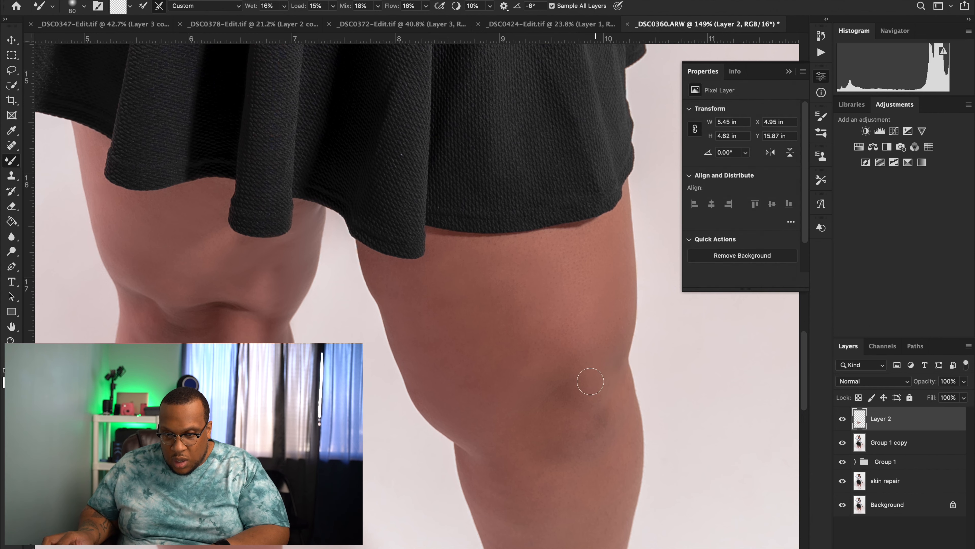
pyautogui.scroll(-3, 560, 445)
pyautogui.moveTo(548, 414)
pyautogui.mouseDown()
pyautogui.moveTo(491, 361)
pyautogui.moveTo(489, 346)
pyautogui.moveTo(498, 379)
pyautogui.moveTo(486, 398)
pyautogui.moveTo(537, 507)
pyautogui.moveTo(613, 437)
pyautogui.moveTo(615, 456)
pyautogui.moveTo(617, 366)
pyautogui.moveTo(602, 353)
pyautogui.moveTo(570, 370)
pyautogui.moveTo(554, 350)
pyautogui.moveTo(538, 385)
pyautogui.moveTo(496, 347)
pyautogui.moveTo(491, 319)
pyautogui.mouseUp()
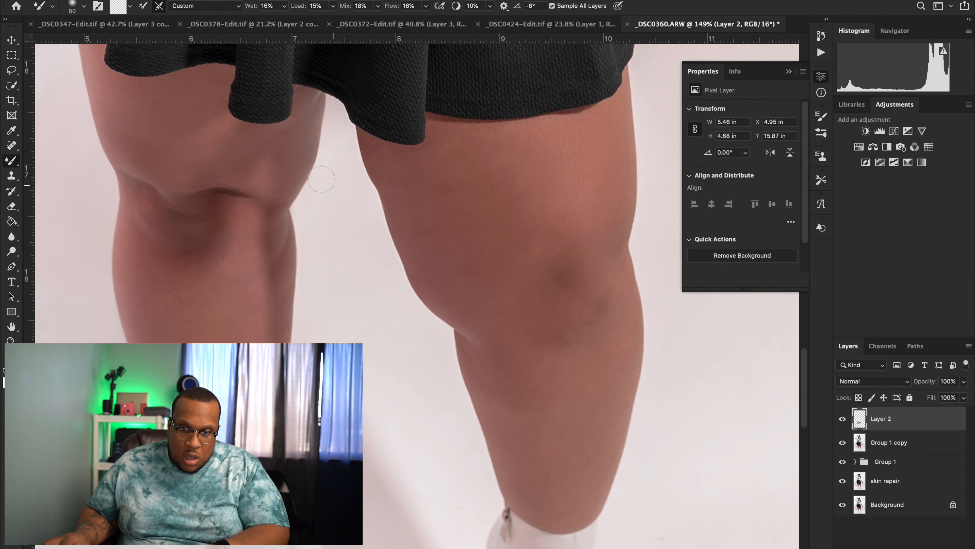
pyautogui.moveTo(256, 146)
pyautogui.mouseDown()
pyautogui.moveTo(186, 131)
pyautogui.moveTo(187, 109)
pyautogui.mouseUp()
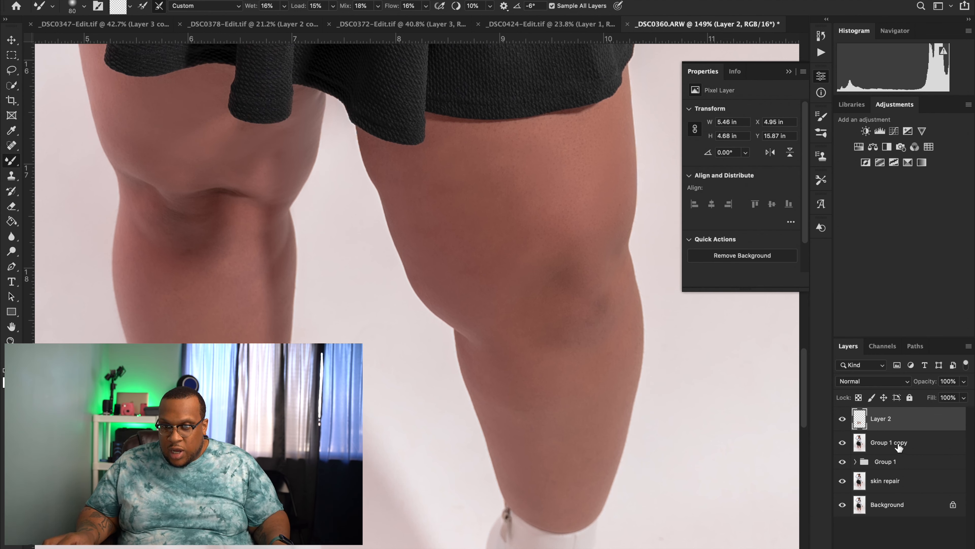
# Fade the leg smoothing by setting the opacity of Layer 2 to 78%, and check the whole portrait.
pyautogui.click(964, 381)
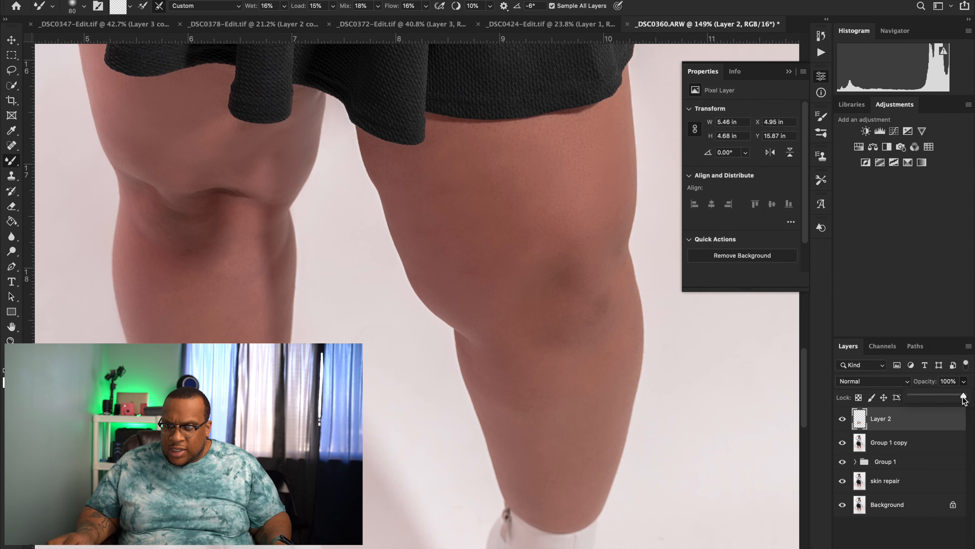
pyautogui.moveTo(964, 400); pyautogui.dragTo(863, 401)
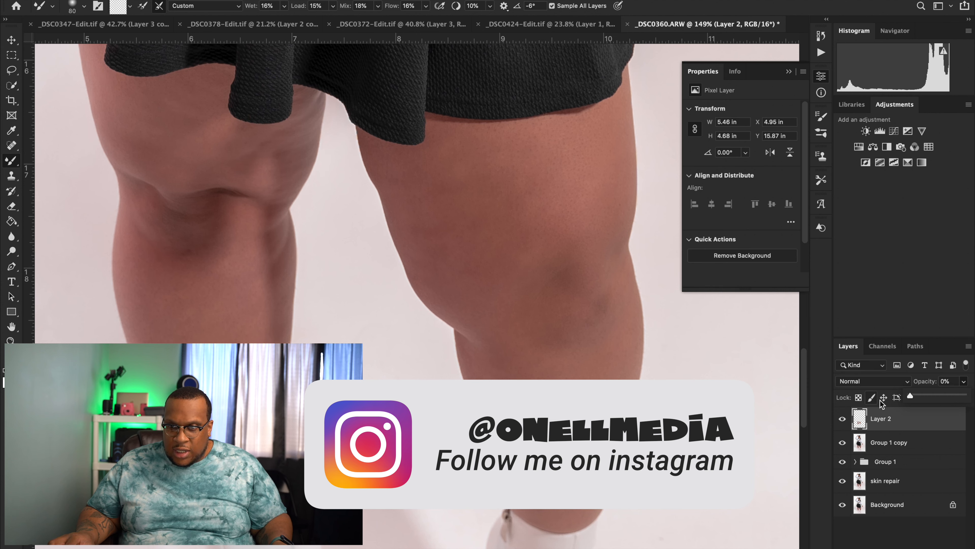
pyautogui.moveTo(911, 395); pyautogui.dragTo(954, 400)
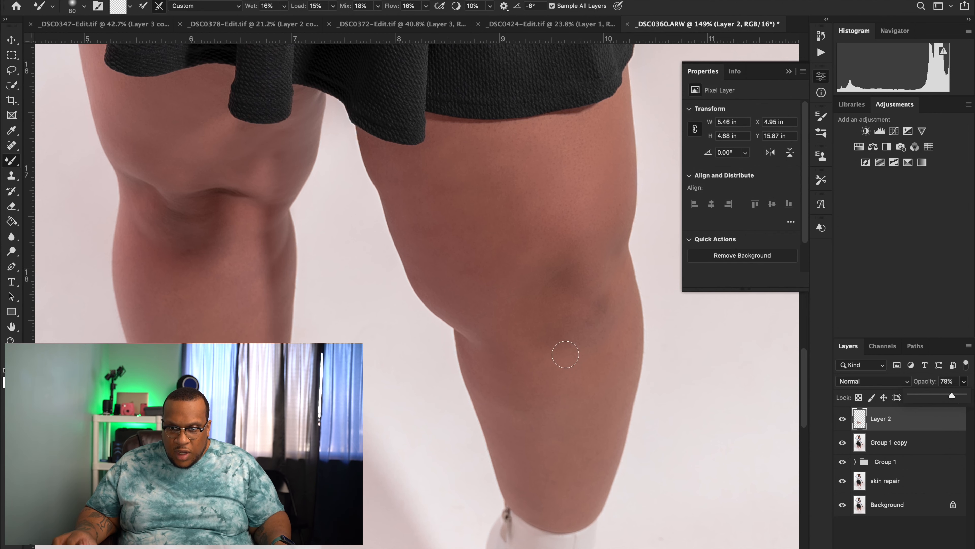
pyautogui.hotkey('ctrl', '-')
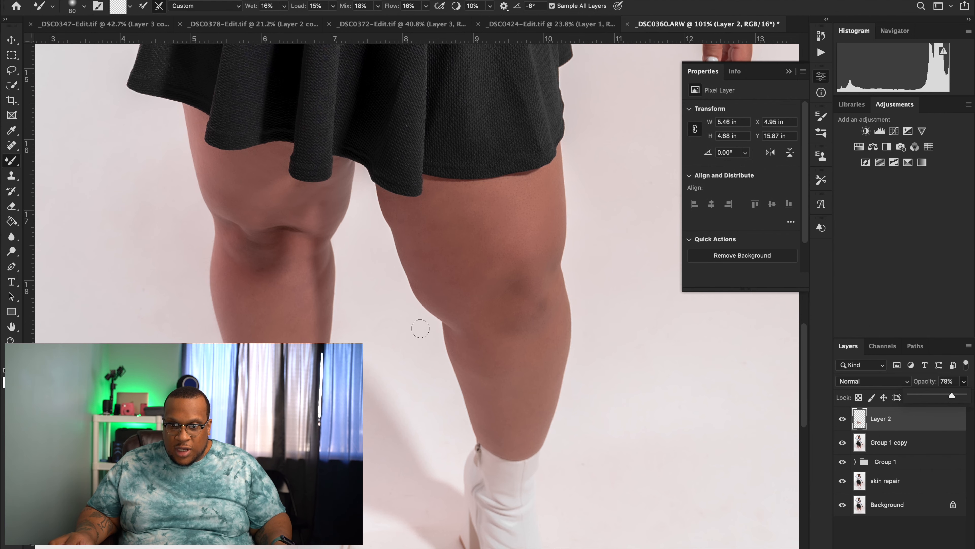
pyautogui.scroll(-6, 400, 219)
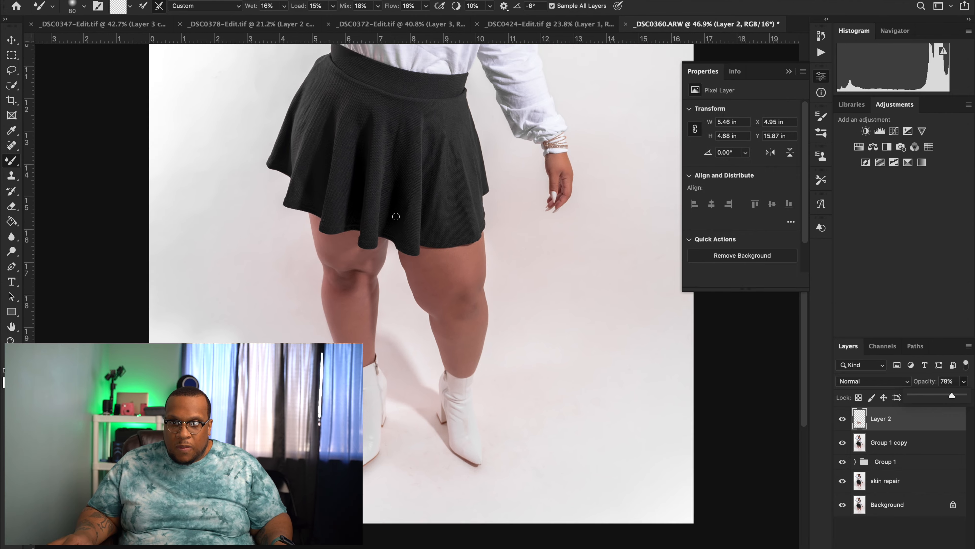
pyautogui.scroll(-1, 414, 6)
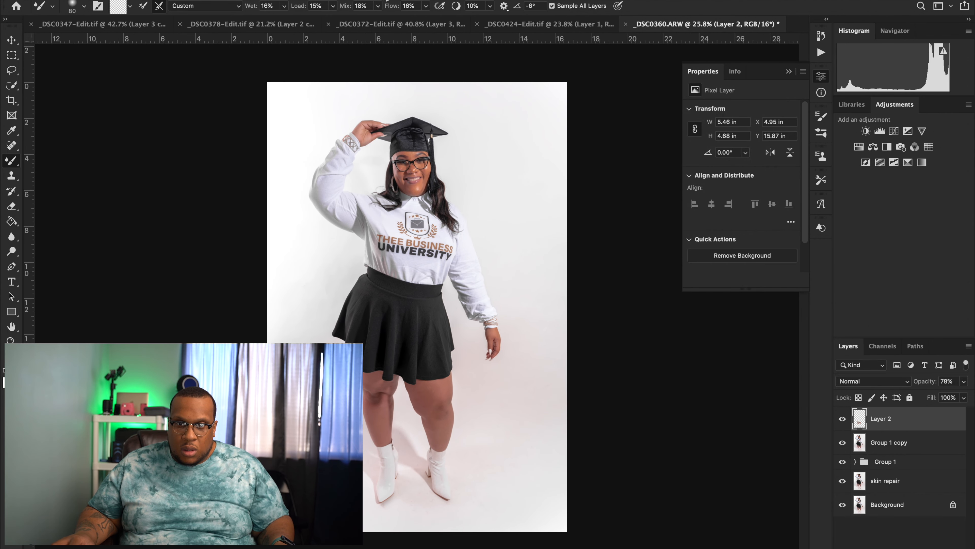
pyautogui.click(271, 0)
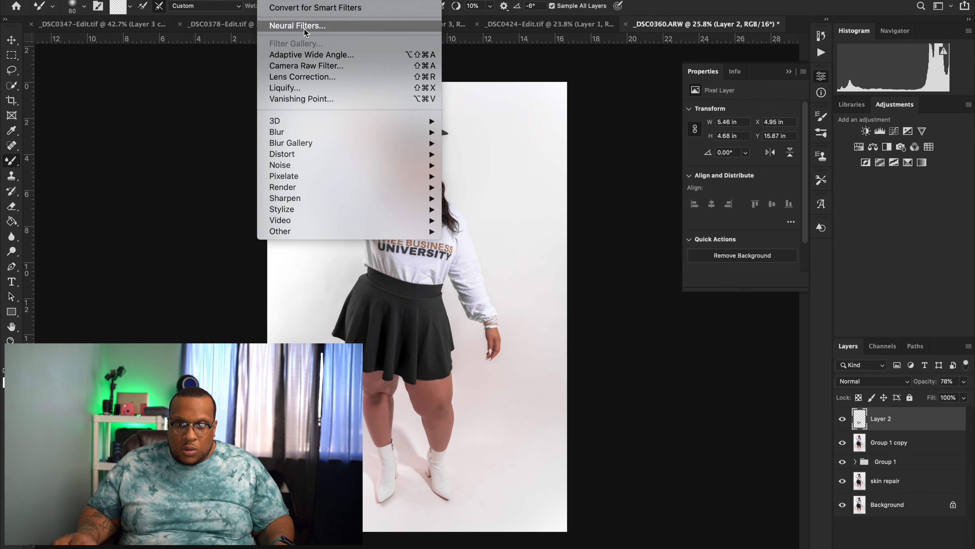
pyautogui.click(314, 87)
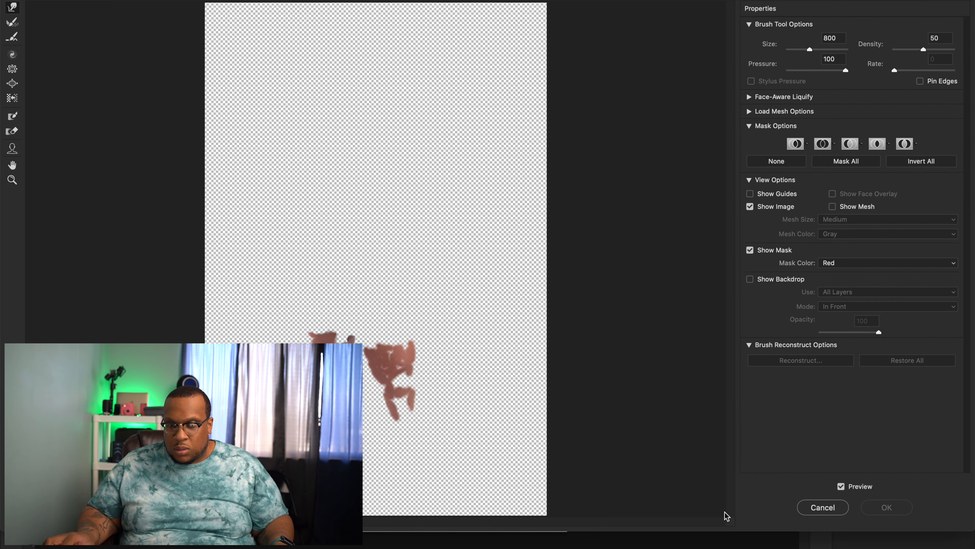
pyautogui.click(828, 505)
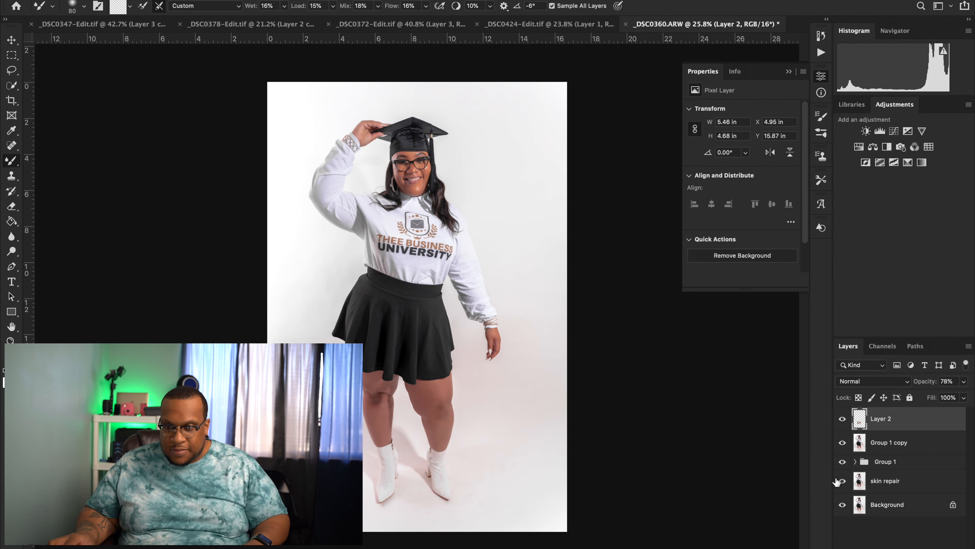
# Combine Layer 2 and Group 1 copy into a new layer group, keeping the name Group 2 and Pass Through mode.
pyautogui.click(892, 446)
pyautogui.rightClick(892, 446)
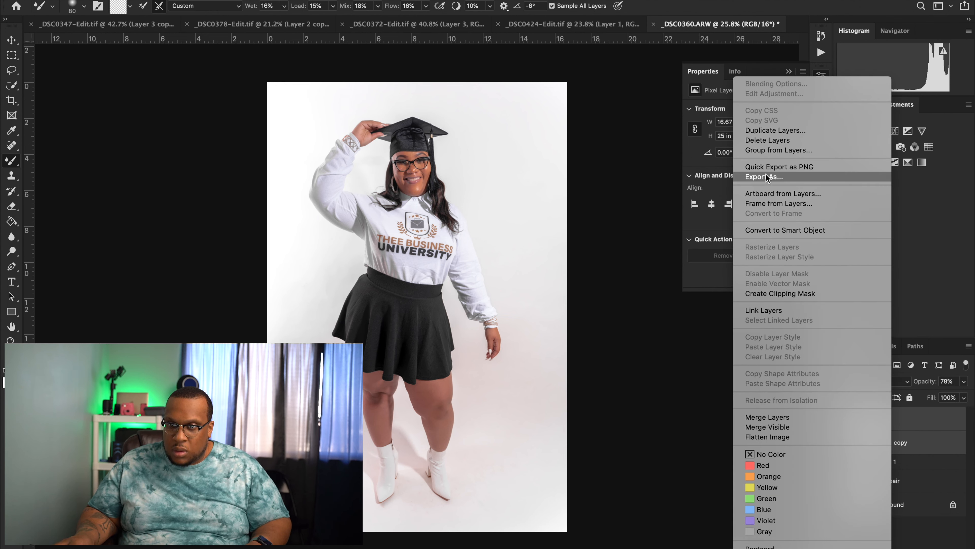
pyautogui.click(778, 150)
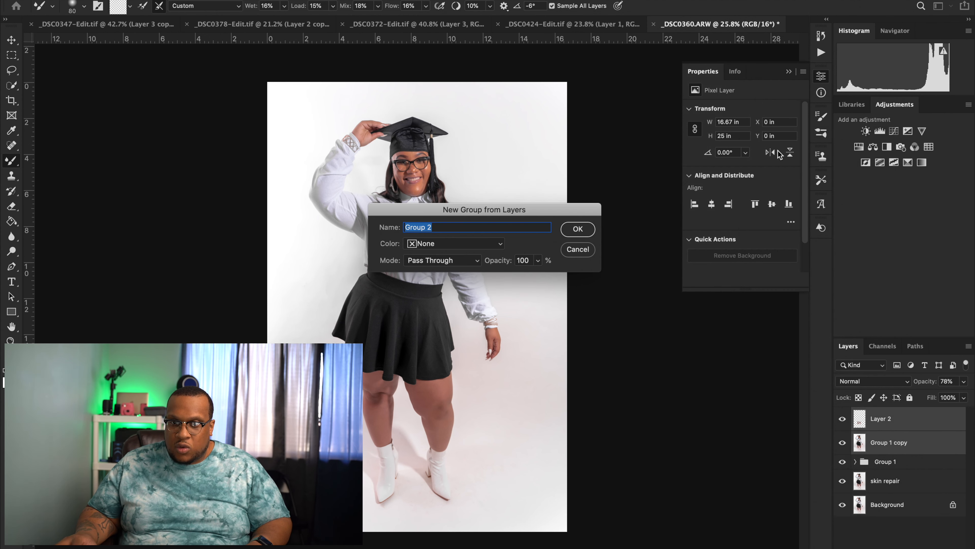
pyautogui.click(590, 233)
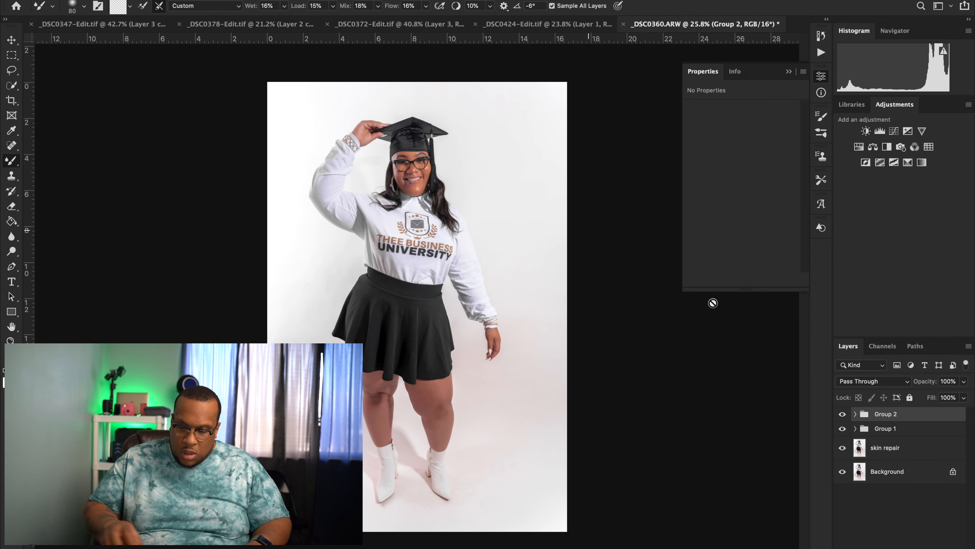
# Duplicate Group 2 and merge the duplicate into a single pixel layer.
pyautogui.press('super+j')
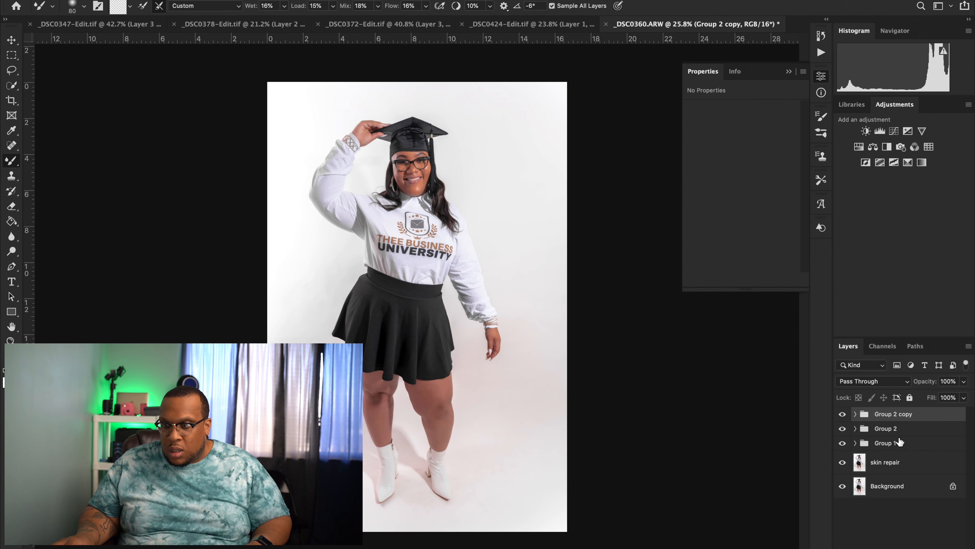
pyautogui.rightClick(901, 416)
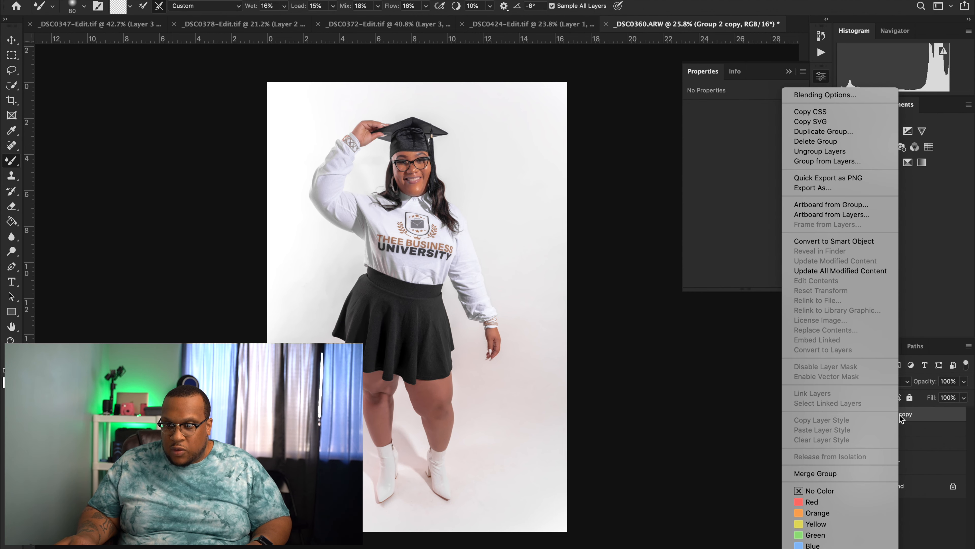
pyautogui.click(818, 473)
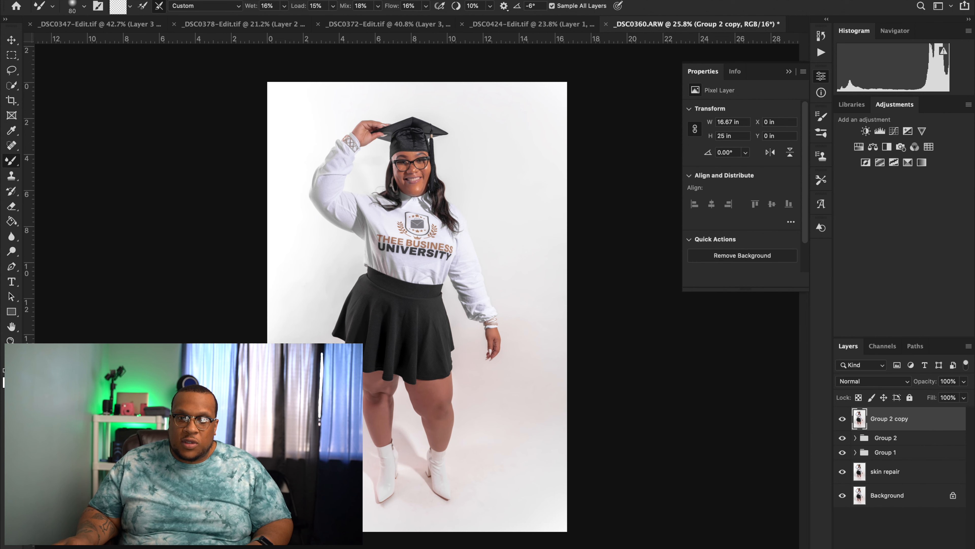
# Open Liquify on the merged layer and reshape the inner thigh and knee contours with the Forward Warp brush at sizes 250 down to 175 and 200.
pyautogui.click(269, 0)
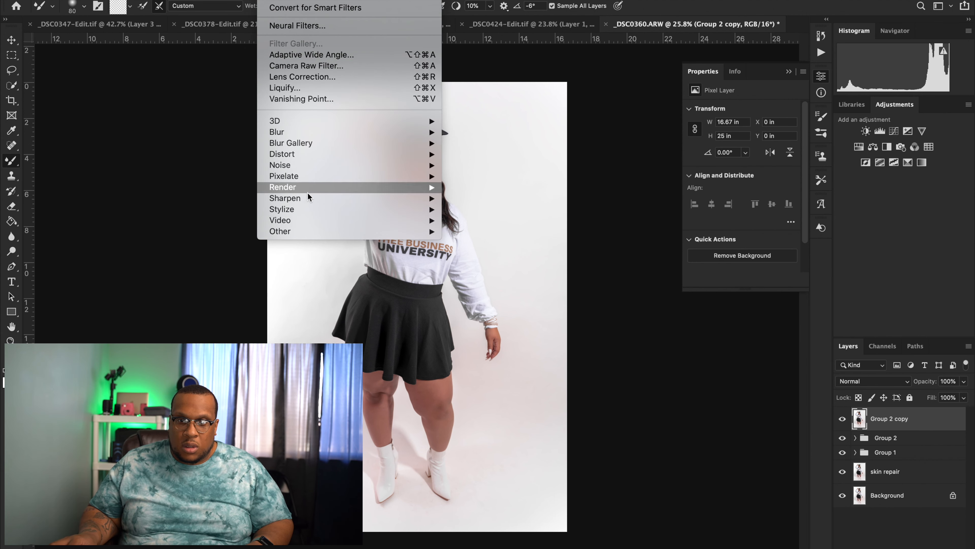
pyautogui.click(305, 91)
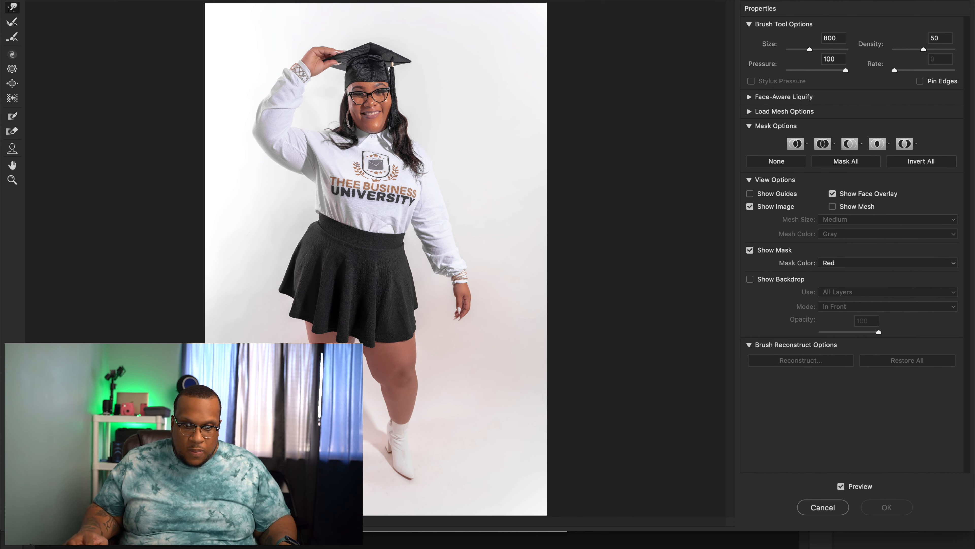
pyautogui.scroll(5, 368, 496)
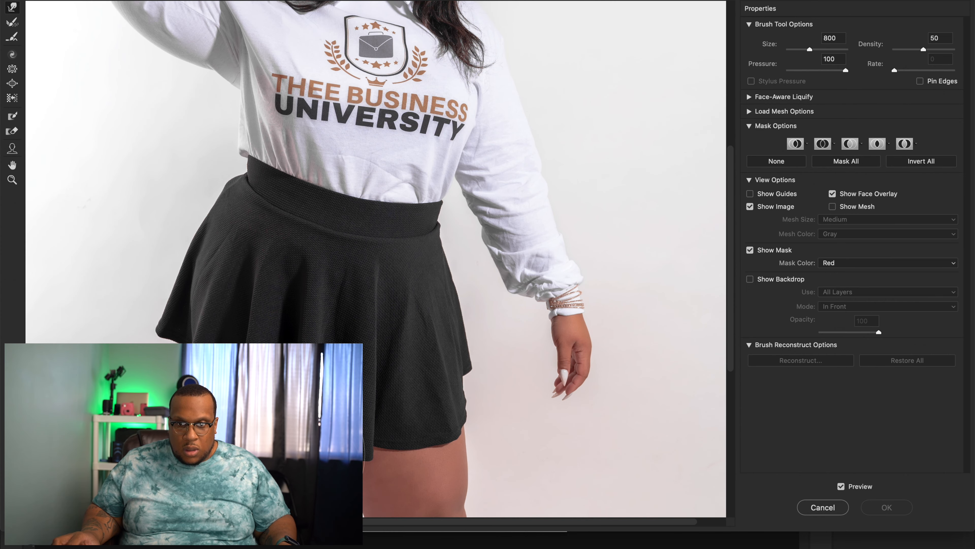
pyautogui.scroll(3, 376, 256)
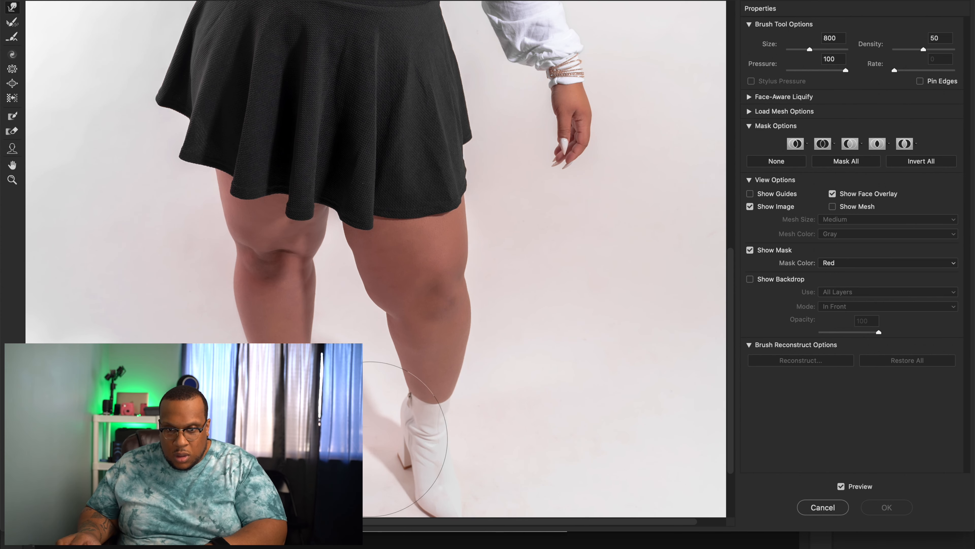
pyautogui.press('[')
pyautogui.press('[')
pyautogui.press('[')
pyautogui.press('[')
pyautogui.press('[')
pyautogui.press('[')
pyautogui.press('[')
pyautogui.press('[')
pyautogui.press('[')
pyautogui.press('[')
pyautogui.press('[')
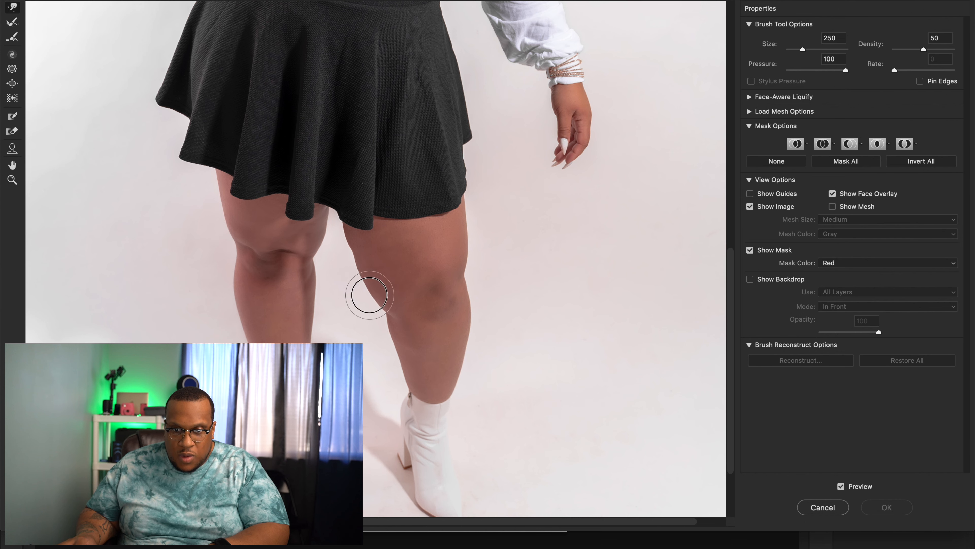
pyautogui.moveTo(364, 290); pyautogui.dragTo(360, 277)
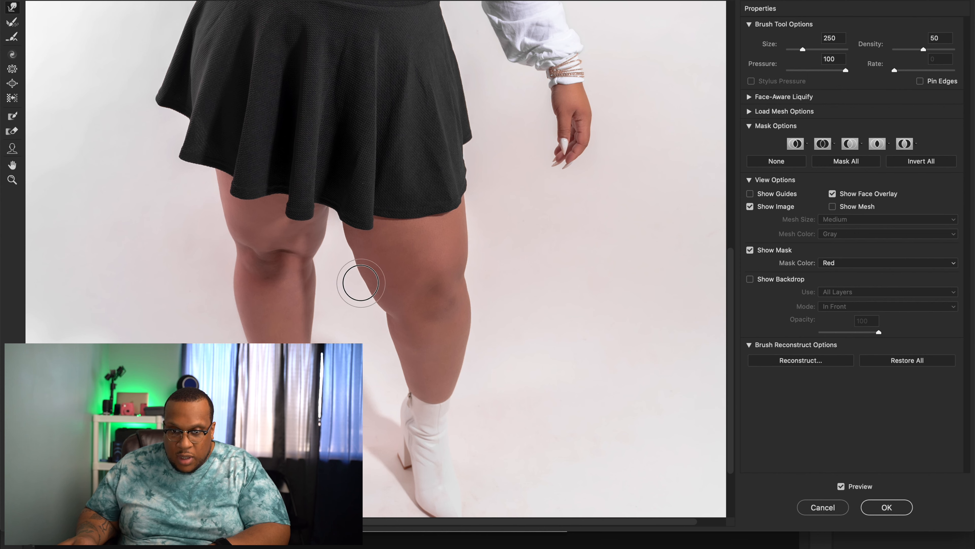
pyautogui.press('[')
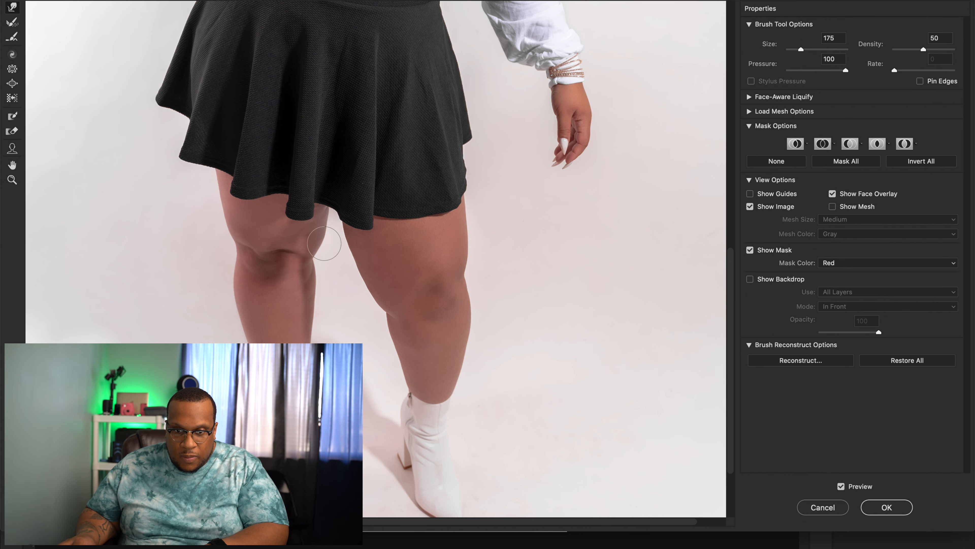
pyautogui.press(']')
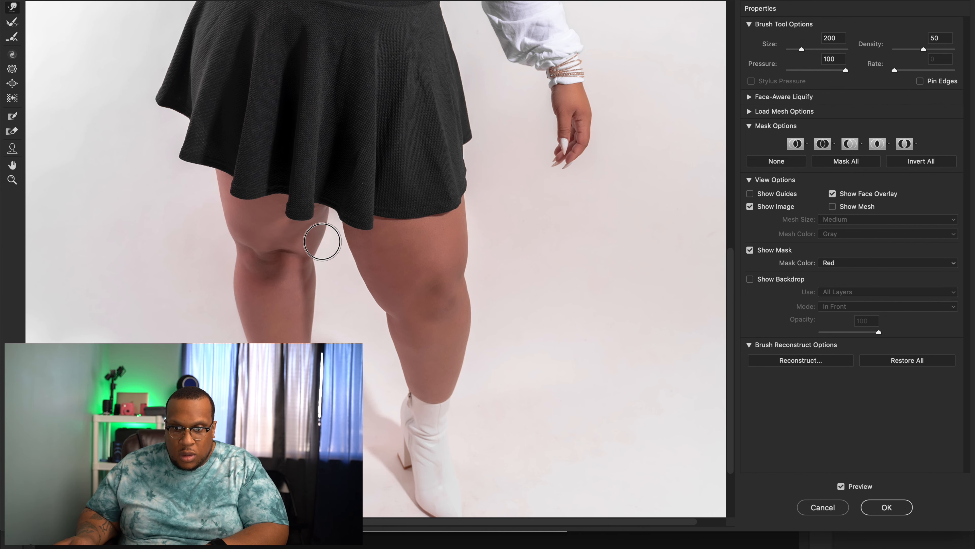
# Push the waist and upper skirt edge on the image's left slightly inwards with the Forward Warp brush at size 800.
pyautogui.scroll(10, 451, 361)
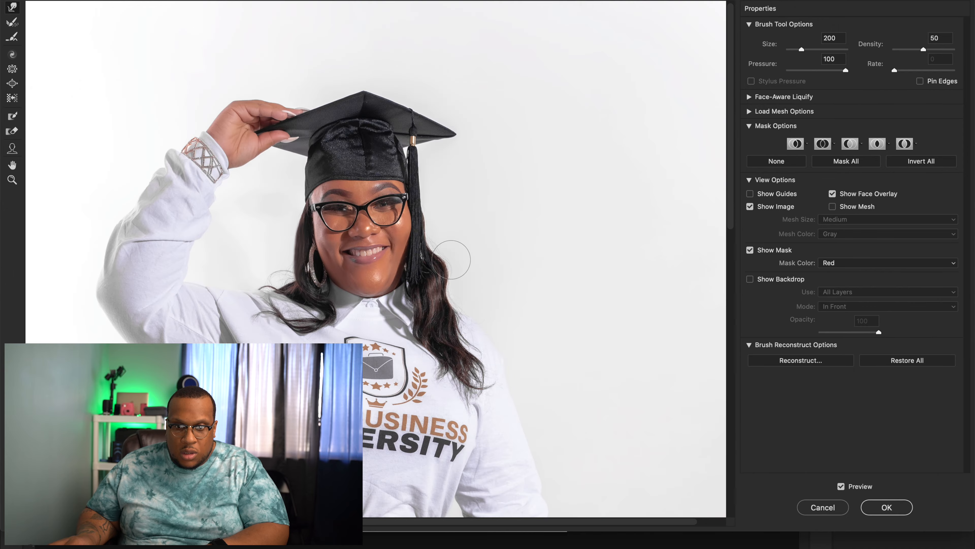
pyautogui.scroll(-15, 451, 153)
pyautogui.scroll(8, 450, 231)
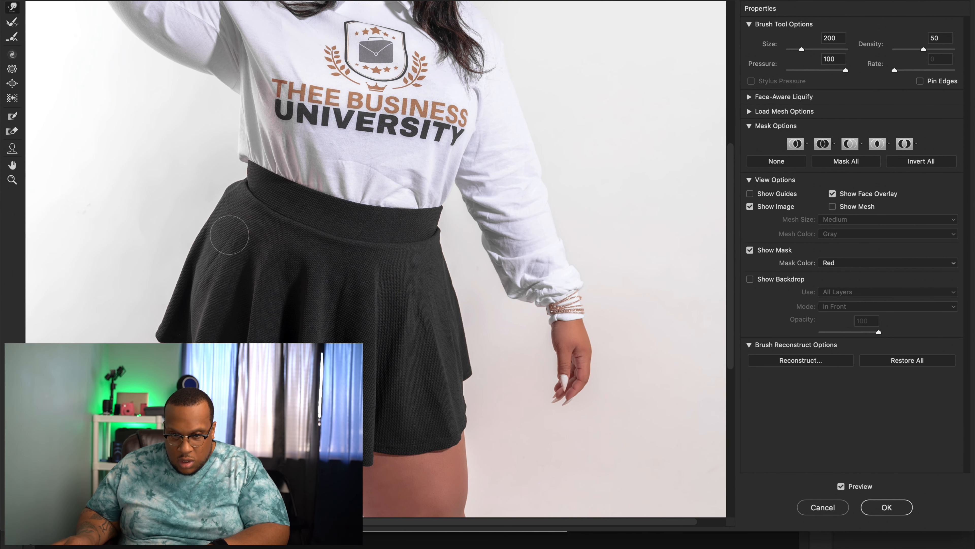
pyautogui.press(']')
pyautogui.press(']')
pyautogui.press(']')
pyautogui.press(']')
pyautogui.press(']')
pyautogui.press(']')
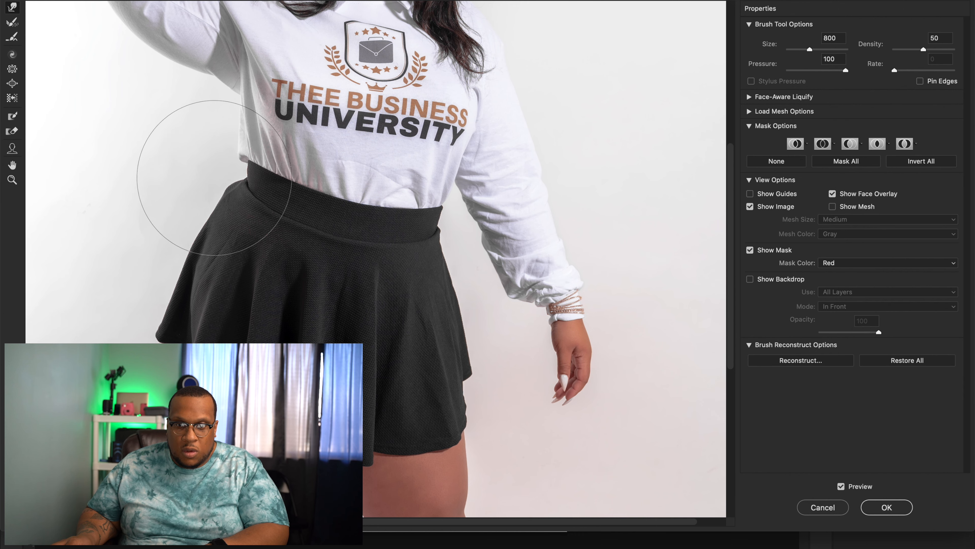
pyautogui.moveTo(212, 180); pyautogui.dragTo(222, 180)
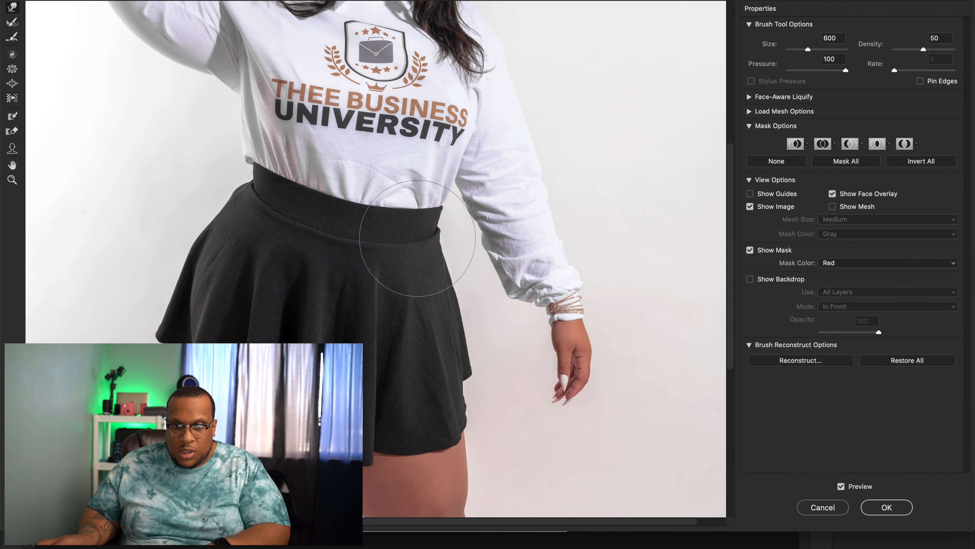
# Push the skirt's waistband edge on the image's right inwards with the Forward Warp brush at size 400, and nudge the opposite waist edge.
pyautogui.press('[')
pyautogui.press('[')
pyautogui.press('[')
pyautogui.press('[')
pyautogui.press('[')
pyautogui.press(']')
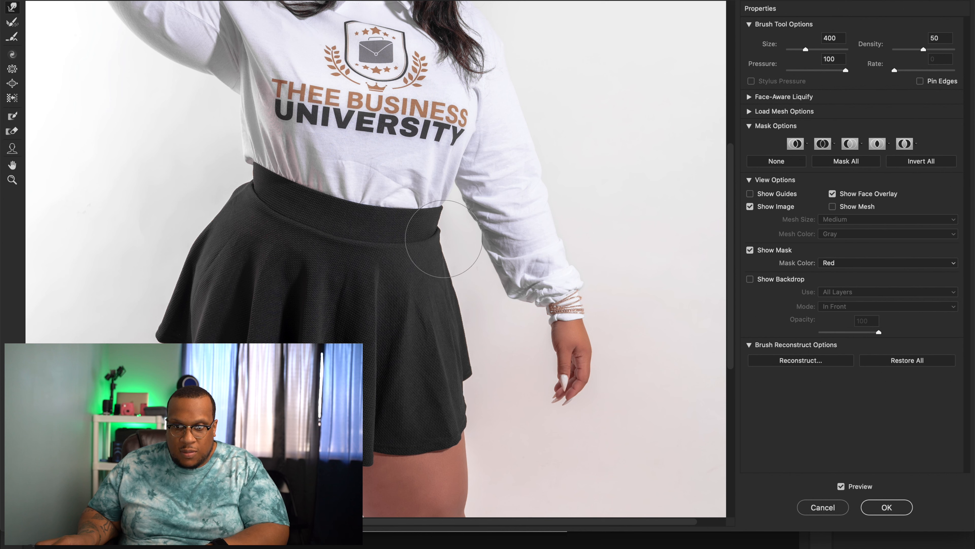
pyautogui.moveTo(441, 242); pyautogui.dragTo(425, 228)
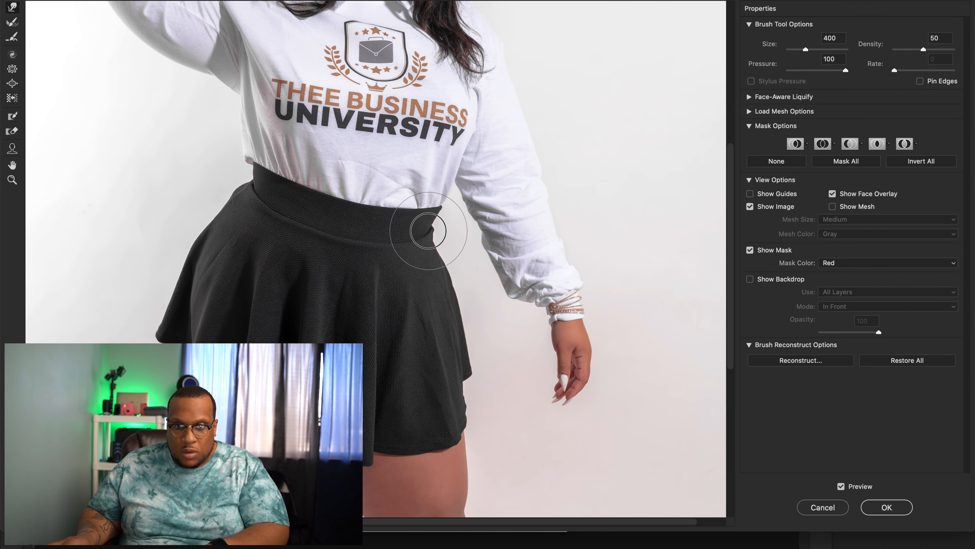
pyautogui.moveTo(239, 189); pyautogui.dragTo(239, 194)
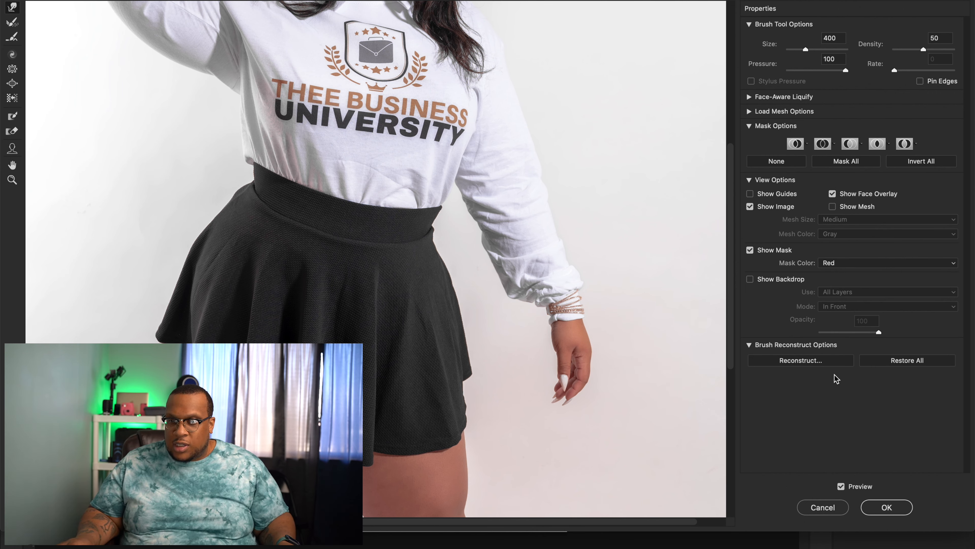
# Compare the reshaped waist, skirt and legs with the original using the All Layers backdrop, and apply the Liquify changes.
pyautogui.click(749, 280)
pyautogui.click(749, 280)
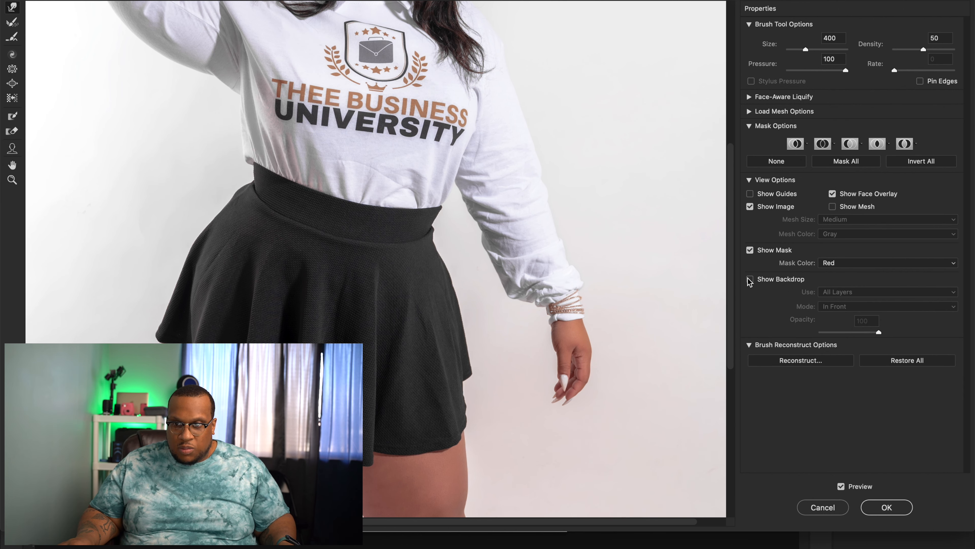
pyautogui.scroll(-7, 664, 294)
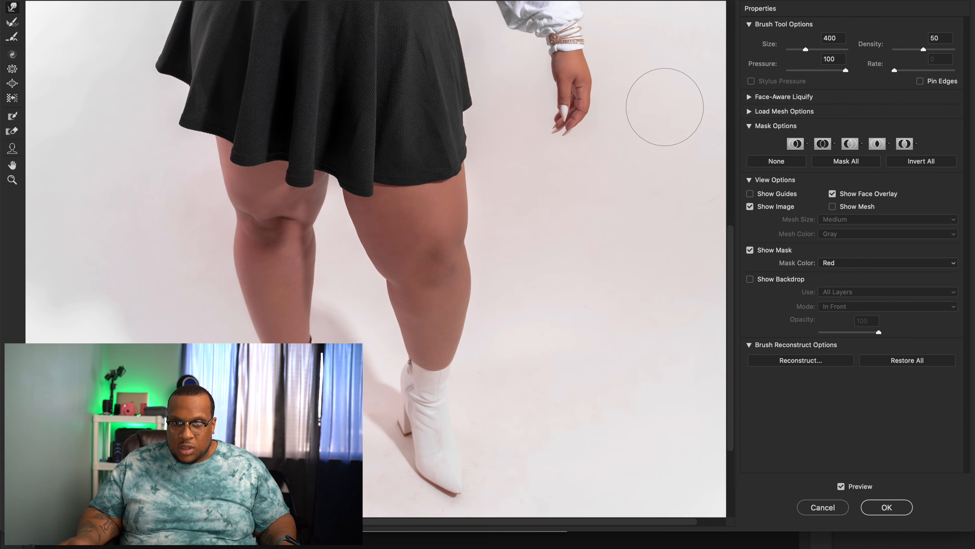
pyautogui.scroll(2, 664, 116)
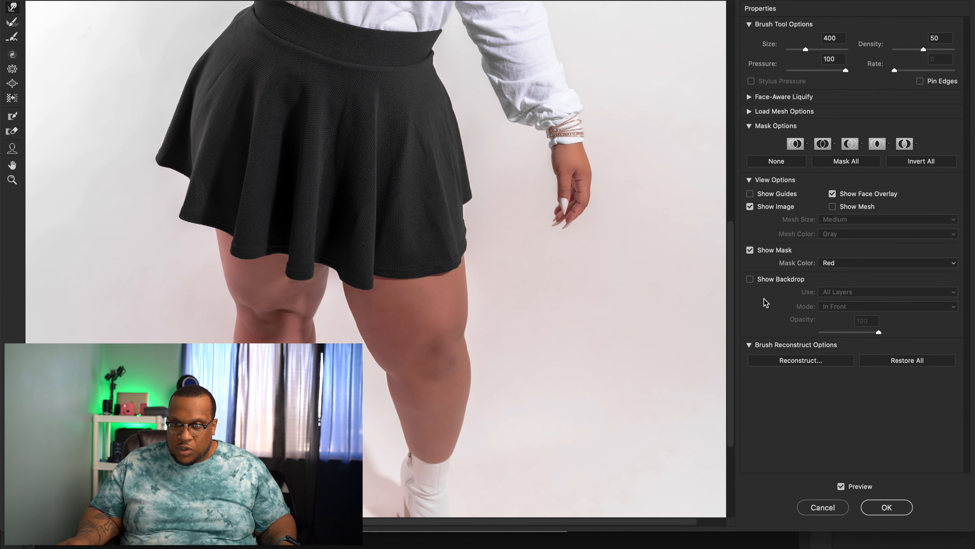
pyautogui.click(749, 279)
pyautogui.click(750, 279)
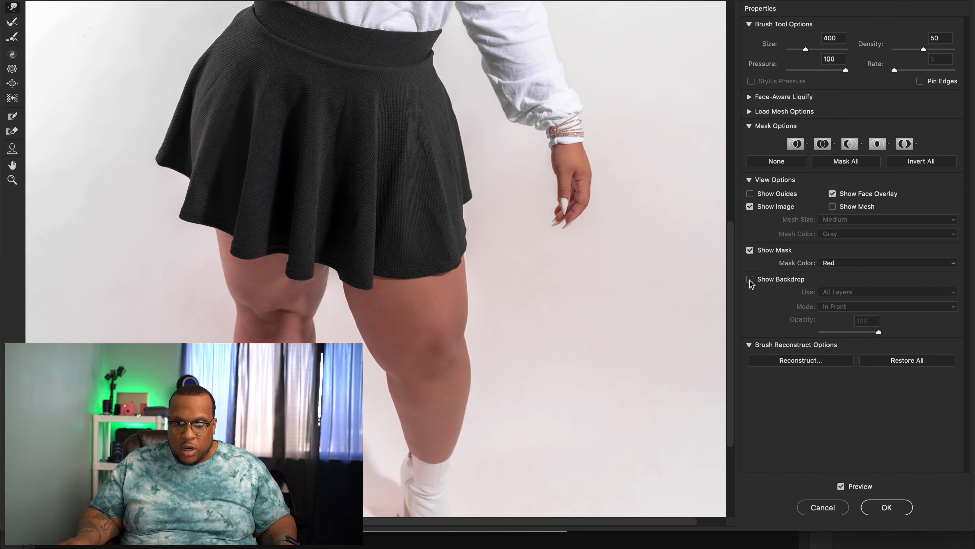
pyautogui.click(750, 280)
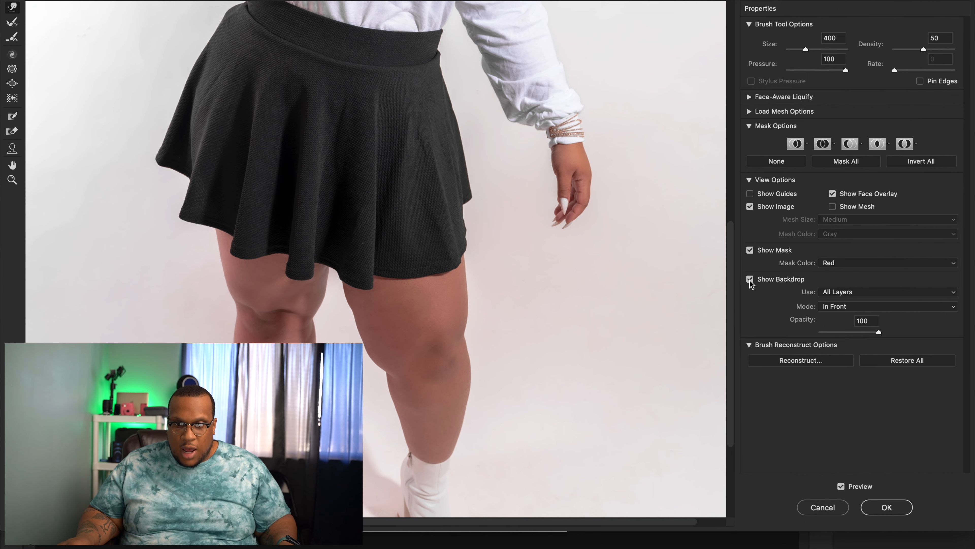
pyautogui.click(750, 280)
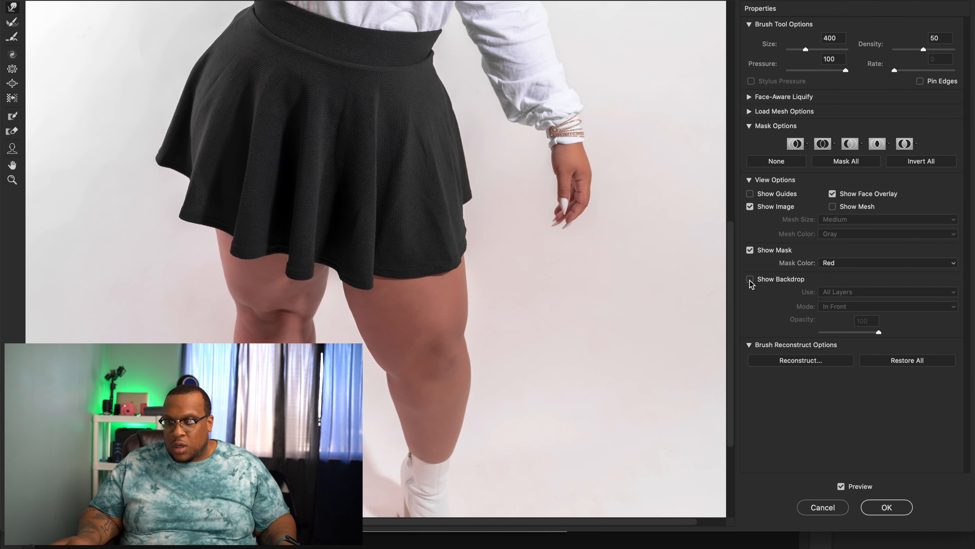
pyautogui.click(890, 510)
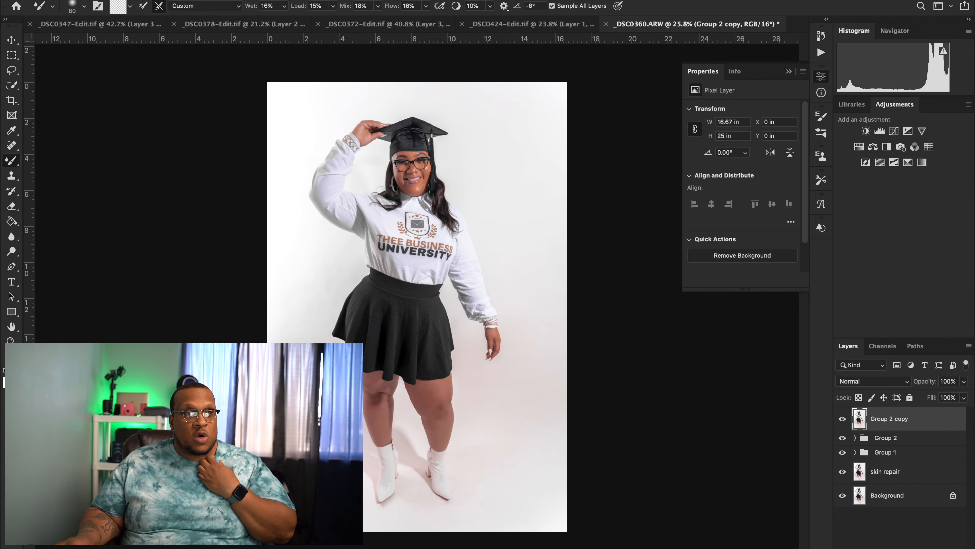
# Place the OM -02.png logo in the portrait, scale it to about 14%, and position it beside the waist just above the skirt.
pyautogui.click(821, 76)
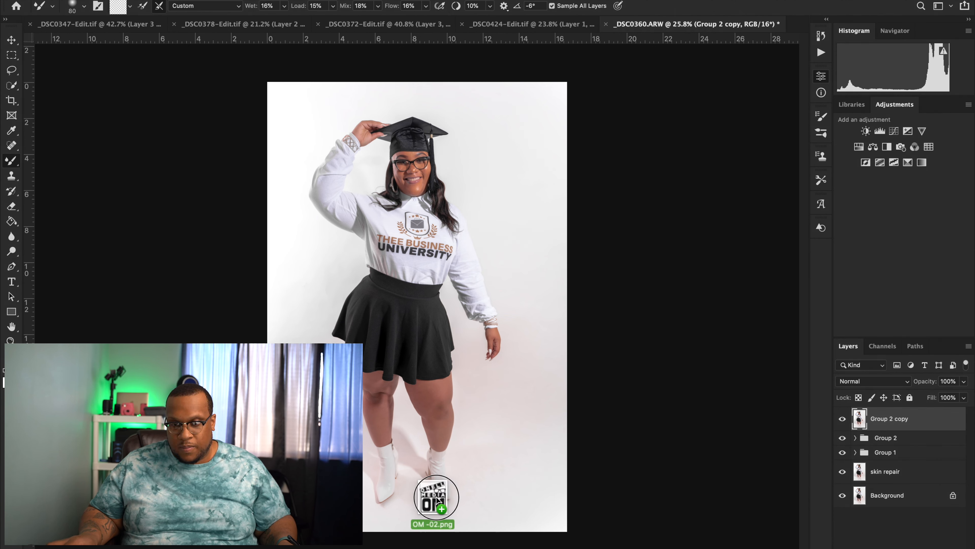
pyautogui.hotkey('ctrl', 't')
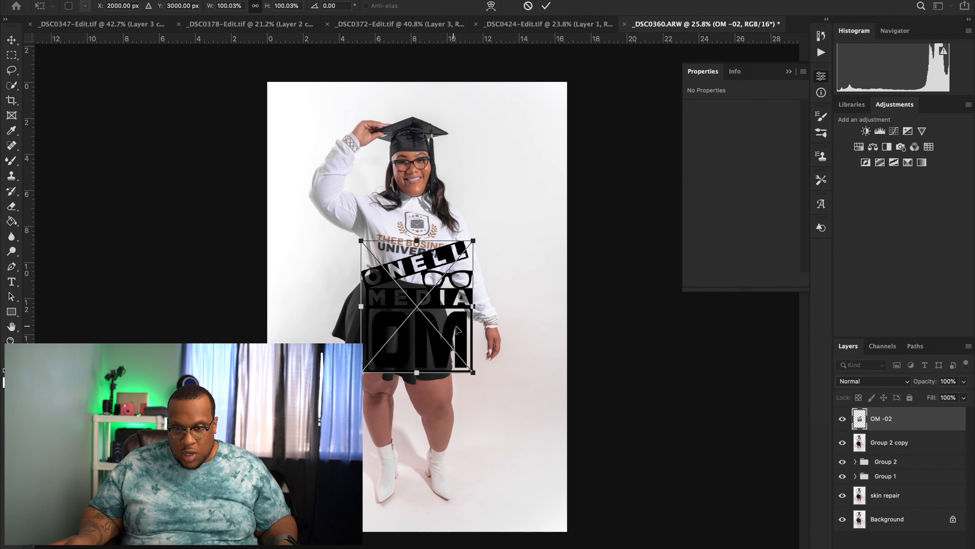
pyautogui.moveTo(474, 372); pyautogui.dragTo(341, 260)
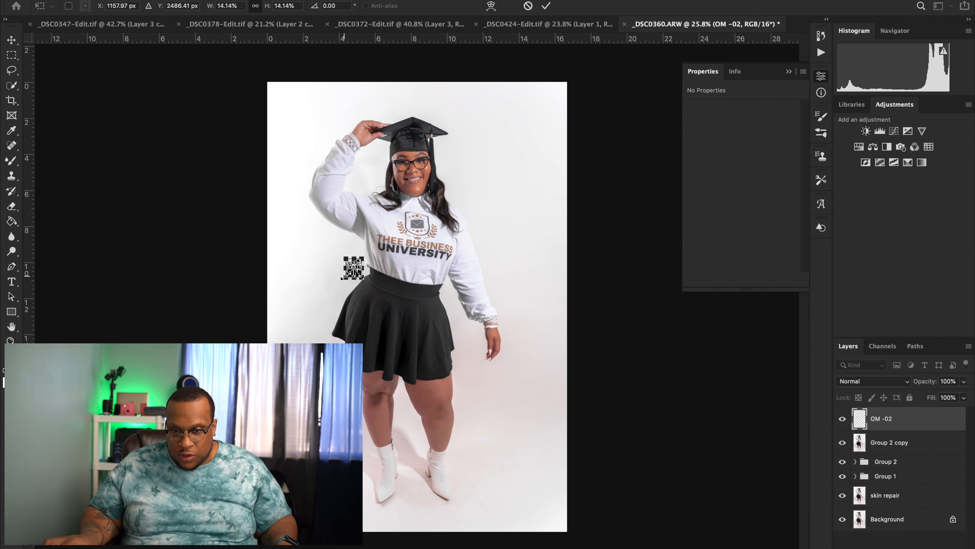
pyautogui.scroll(2, 418, 309)
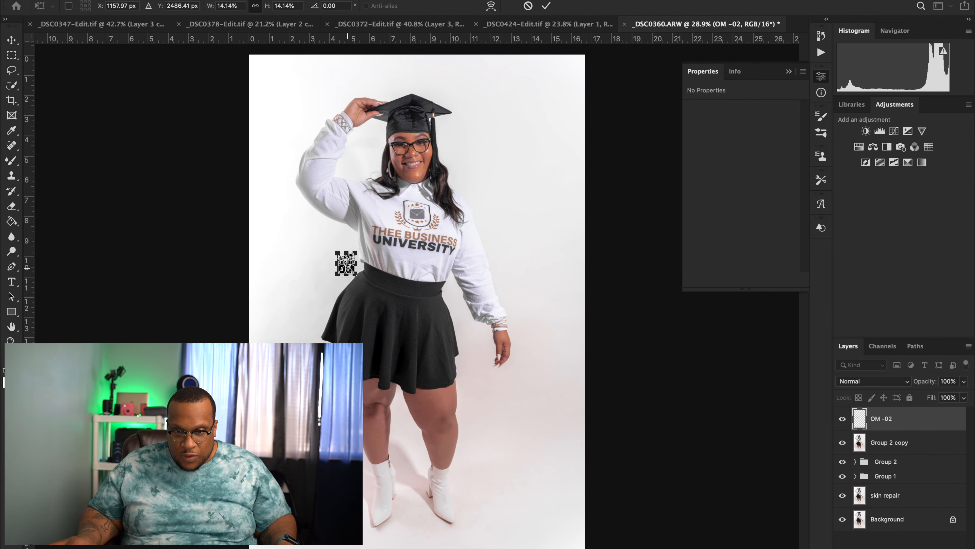
pyautogui.scroll(5, 324, 307)
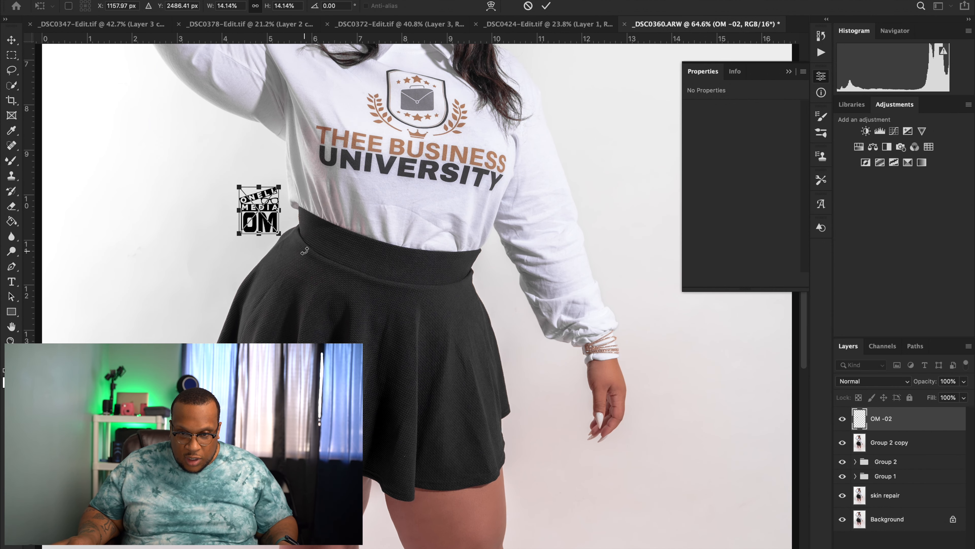
pyautogui.moveTo(271, 218); pyautogui.dragTo(271, 203)
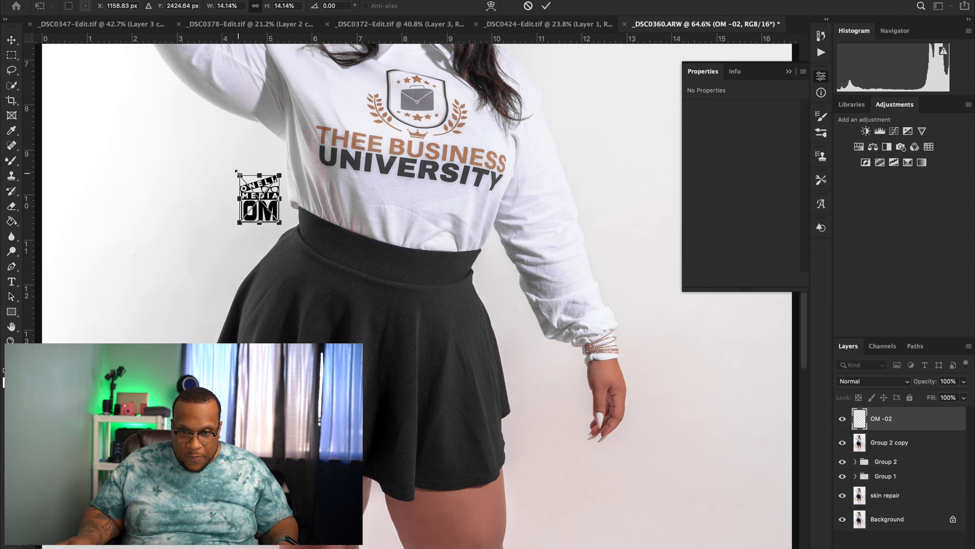